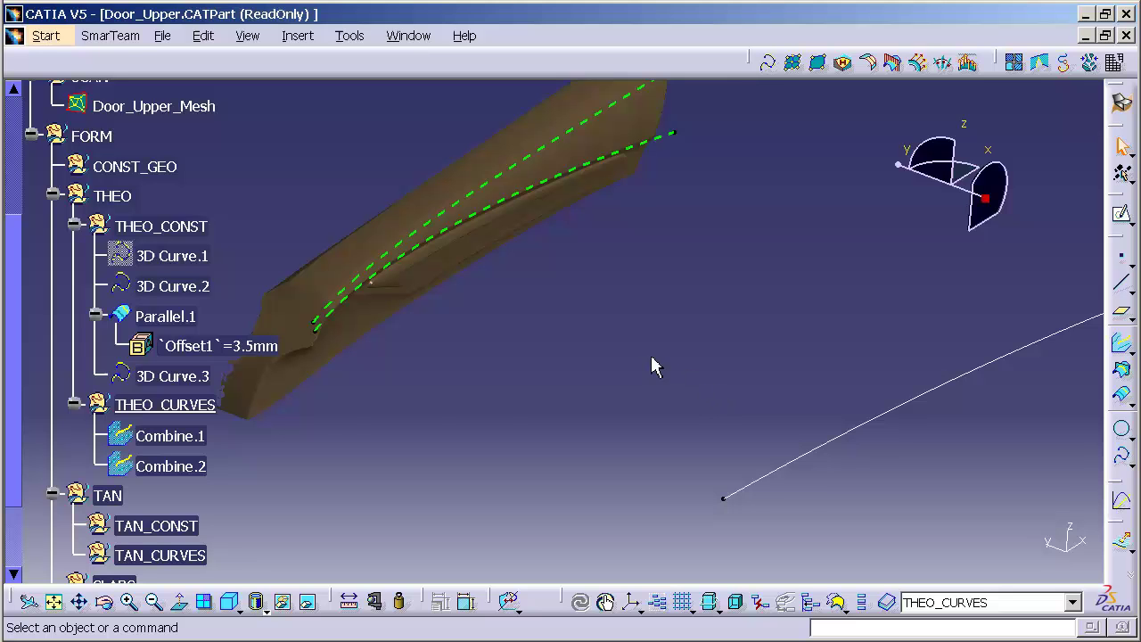
Make the SLABS geometrical set the in-work object and relocate the surface creation toolbar above the model.
{"action": "mouse_move", "coordinate": [651, 365]}
{"action": "middle_mouse_down"}
{"action": "mouse_move", "coordinate": [713, 377]}
{"action": "mouse_move", "coordinate": [715, 415]}
{"action": "middle_mouse_up"}
{"action": "scroll", "coordinate": [713, 419], "scroll_direction": "down", "scroll_amount": 2}
{"action": "scroll", "coordinate": [713, 419], "scroll_direction": "down", "scroll_amount": 4}
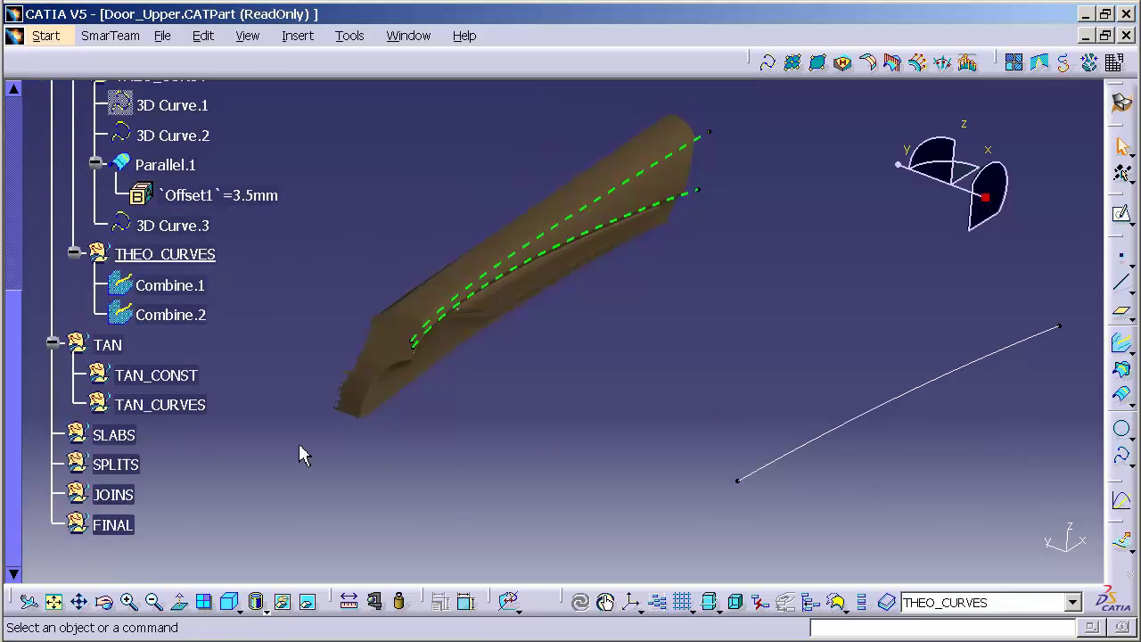
{"action": "right_click", "coordinate": [142, 447]}
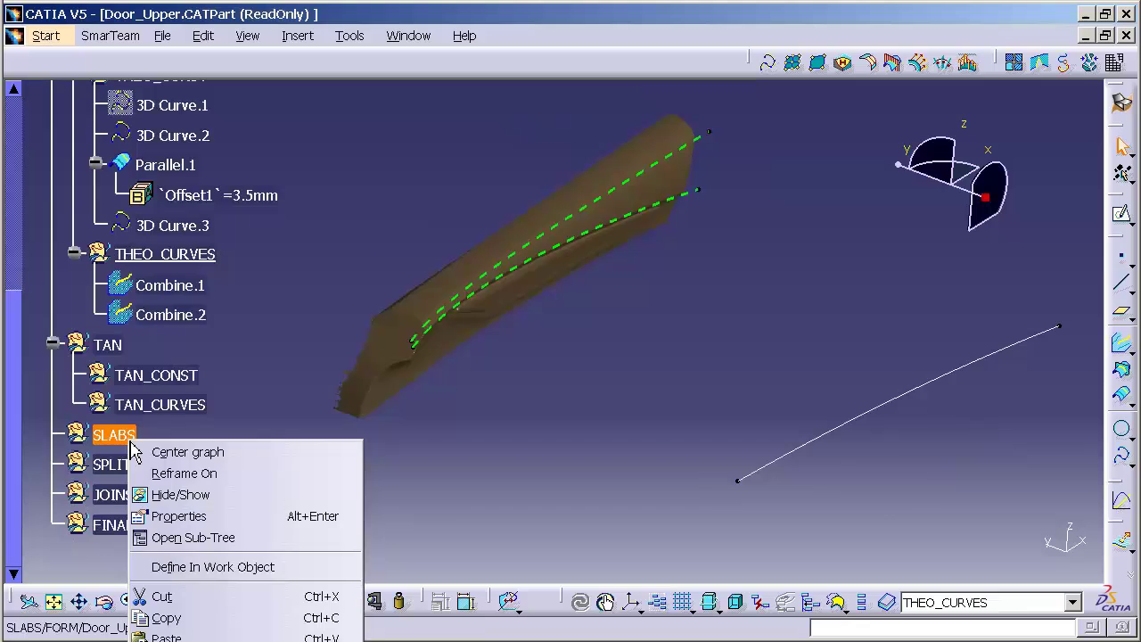
{"action": "left_click", "coordinate": [260, 569]}
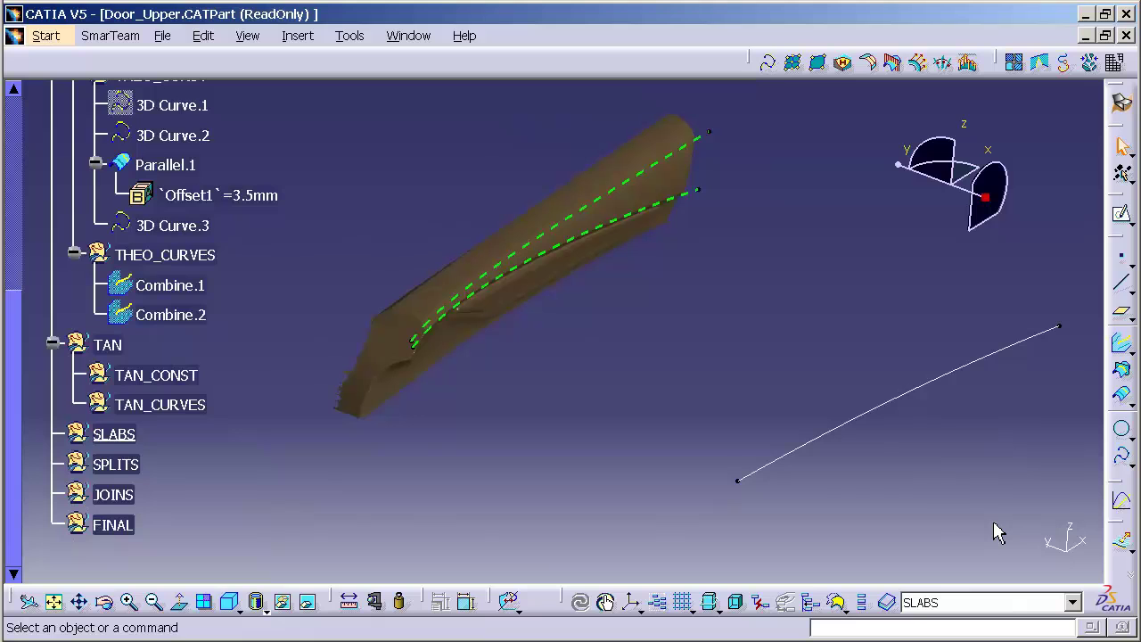
{"action": "left_click_drag", "start_coordinate": [1125, 531], "coordinate": [534, 62]}
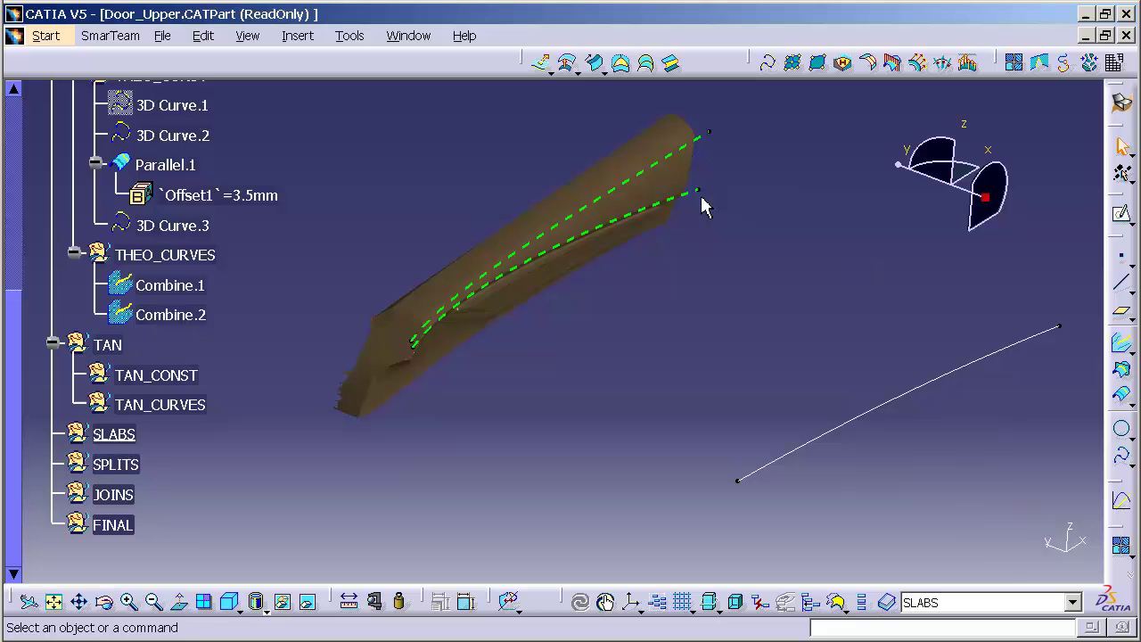
Start a swept surface with a circular profile and the Two guides and radius subtype.
{"action": "left_click", "coordinate": [598, 64]}
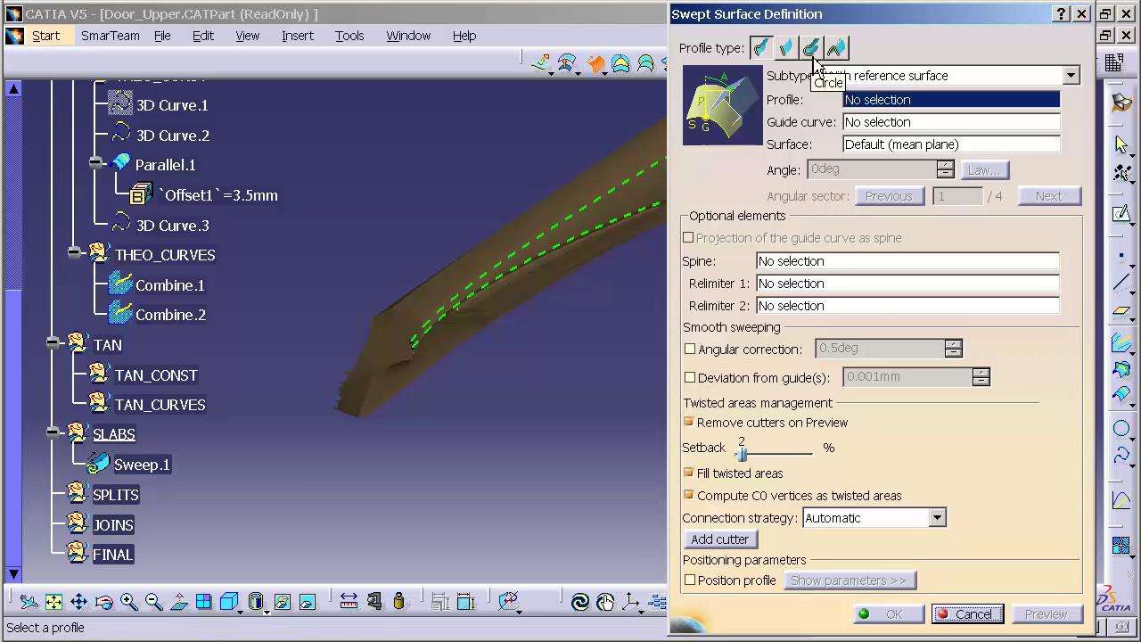
{"action": "left_click", "coordinate": [811, 50]}
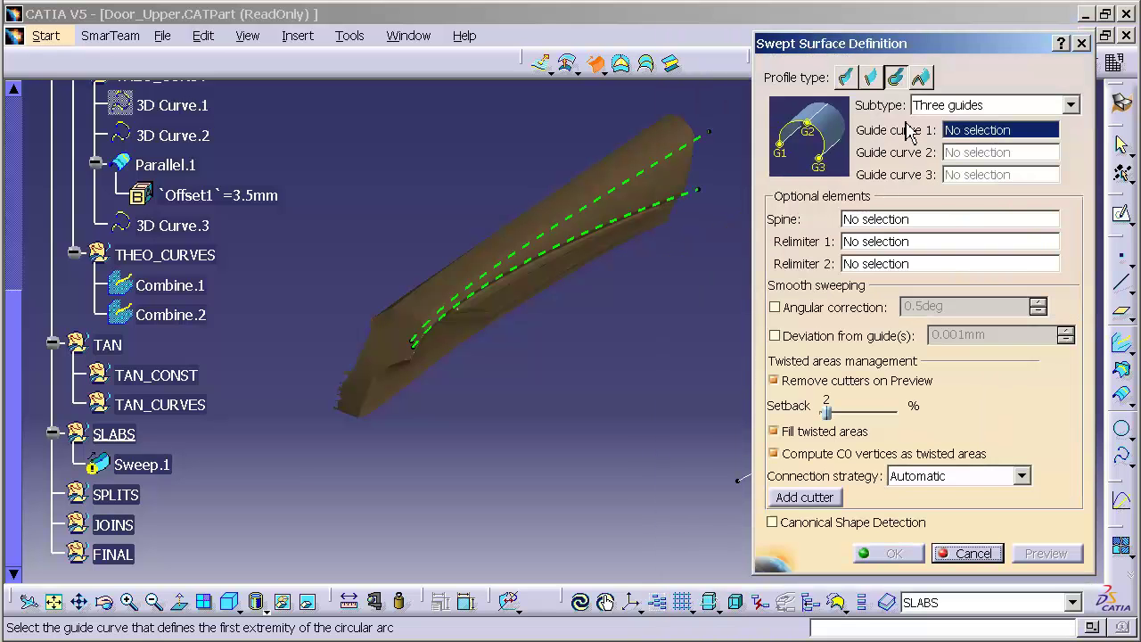
{"action": "left_click", "coordinate": [959, 107]}
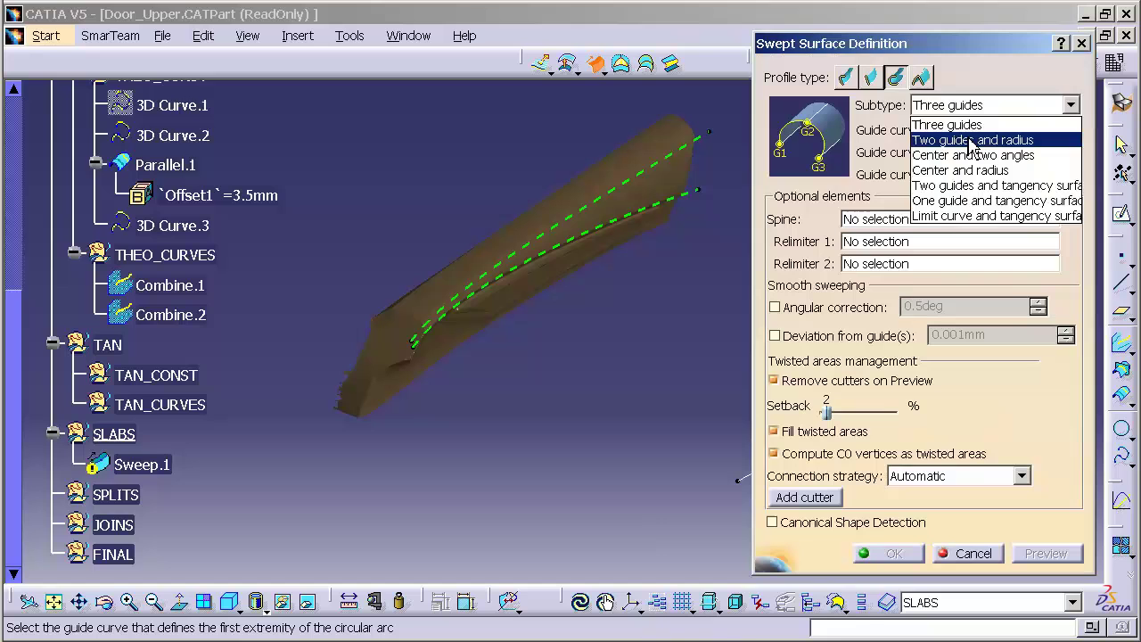
{"action": "left_click", "coordinate": [970, 141]}
Assign Combine.2 and Combine.1 as guide curves 1 and 2, and 3D Curve.3 as the sweep's spine.
{"action": "middle_click_drag", "start_coordinate": [667, 359], "coordinate": [553, 364]}
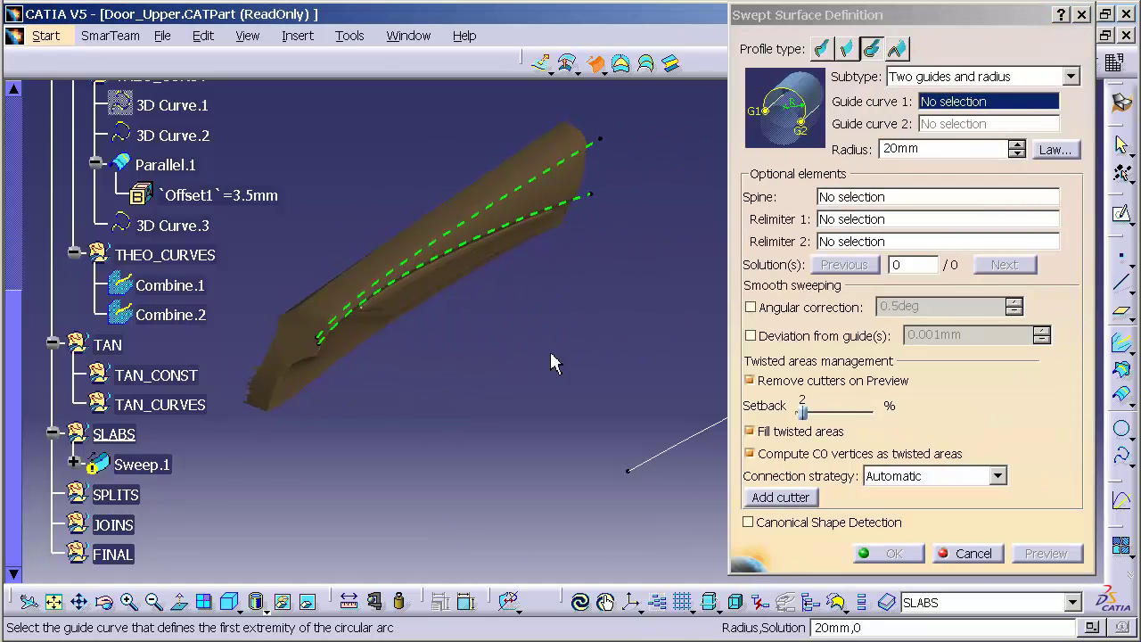
{"action": "left_click", "coordinate": [588, 202]}
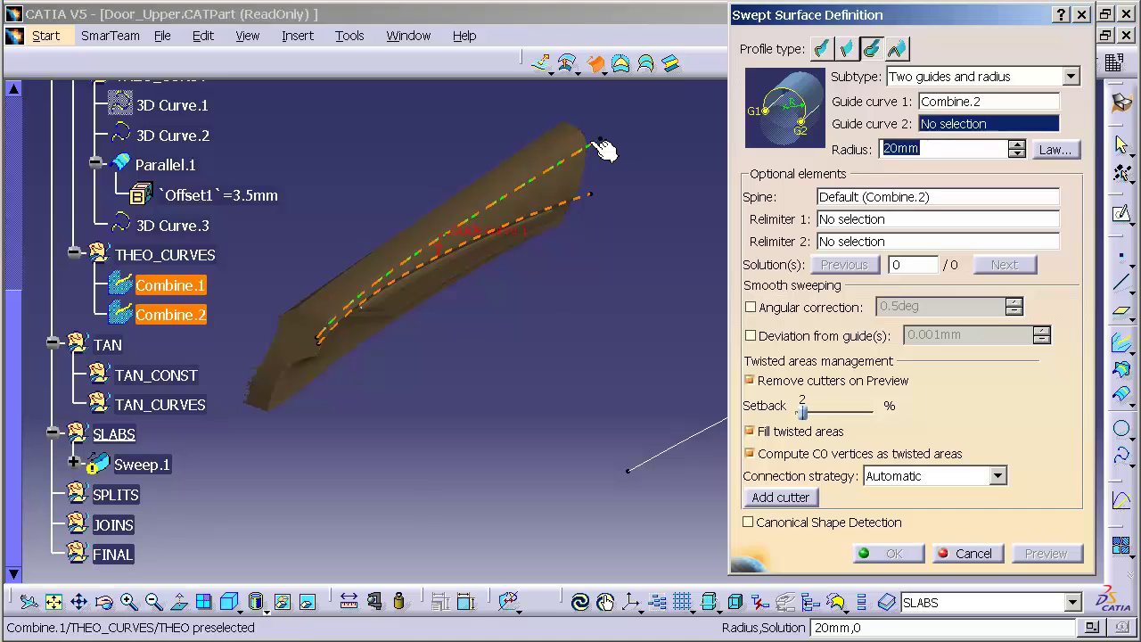
{"action": "left_click", "coordinate": [605, 176]}
{"action": "middle_click_drag", "start_coordinate": [638, 393], "coordinate": [474, 340]}
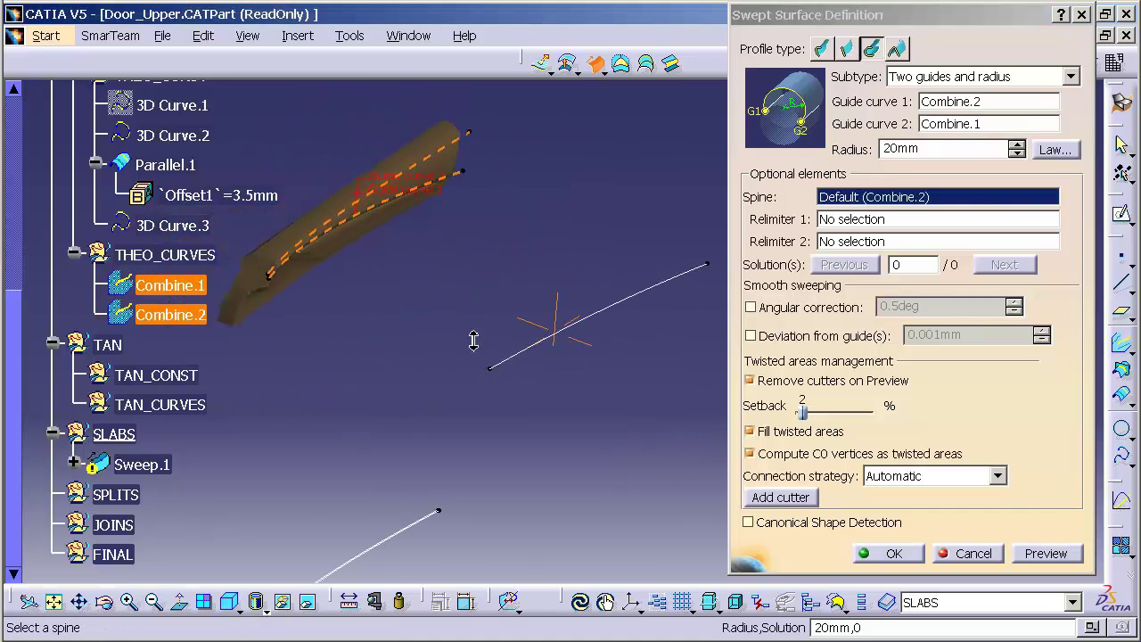
{"action": "left_click", "coordinate": [558, 350]}
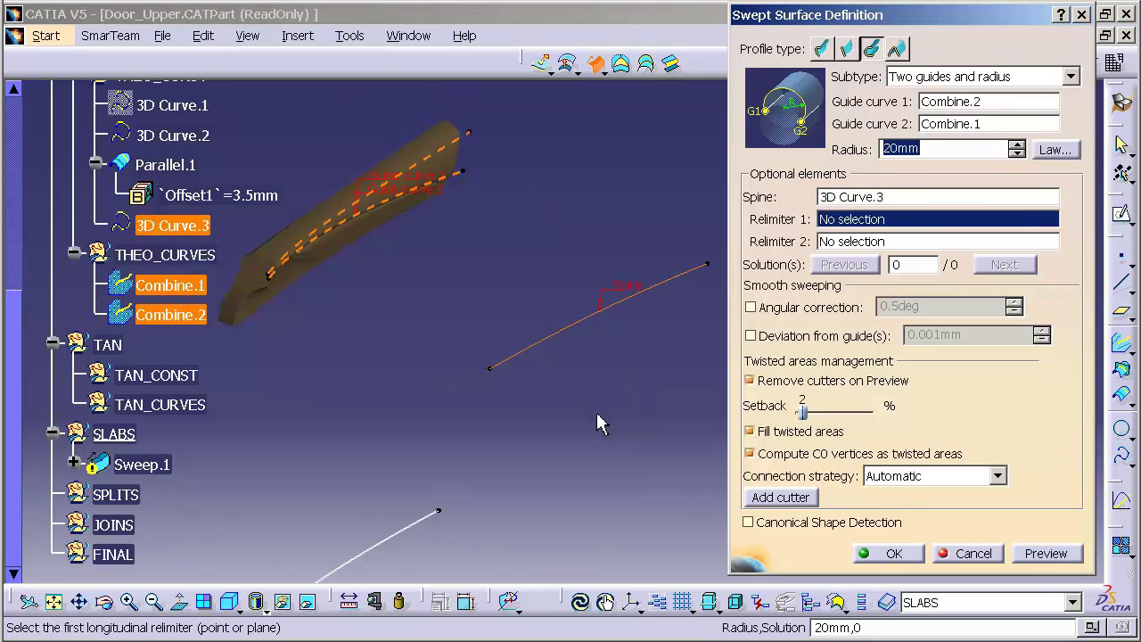
Set the sweep radius to 400 mm and preview the possible solutions, dismissing the warnings.
{"action": "middle_click_drag", "start_coordinate": [687, 415], "coordinate": [530, 371]}
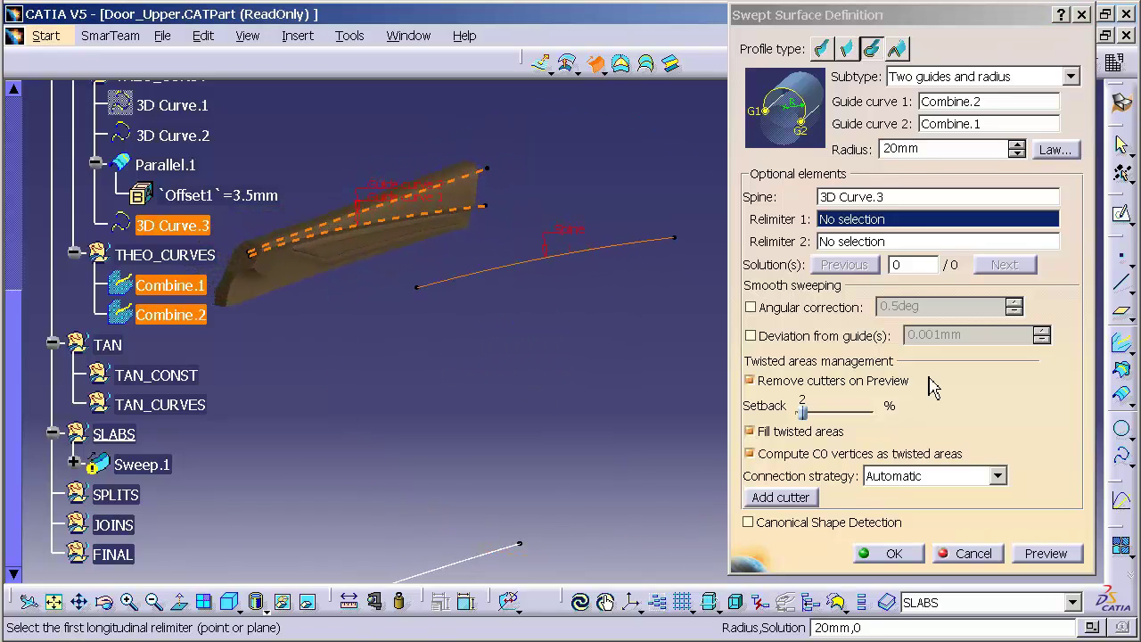
{"action": "double_click", "coordinate": [900, 149]}
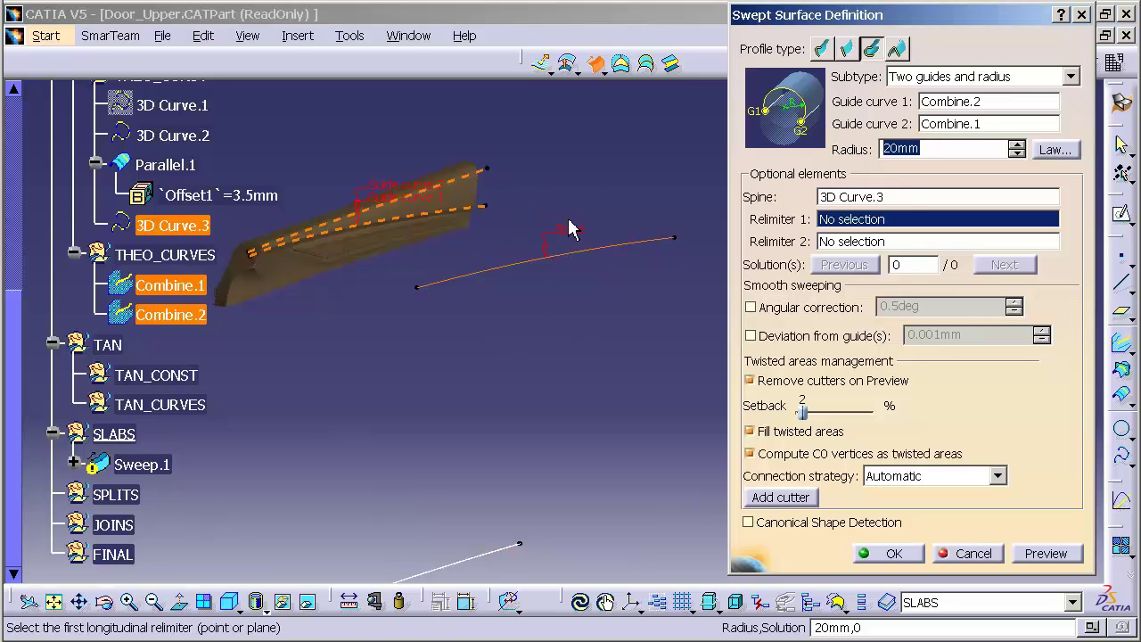
{"action": "type", "text": "400"}
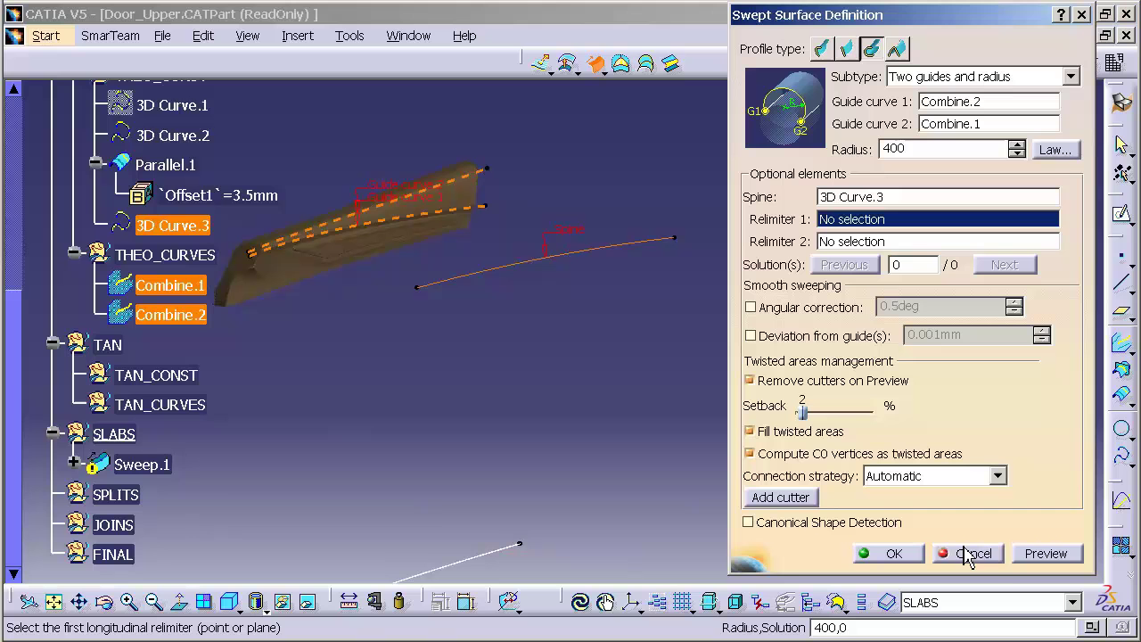
{"action": "left_click", "coordinate": [1035, 560]}
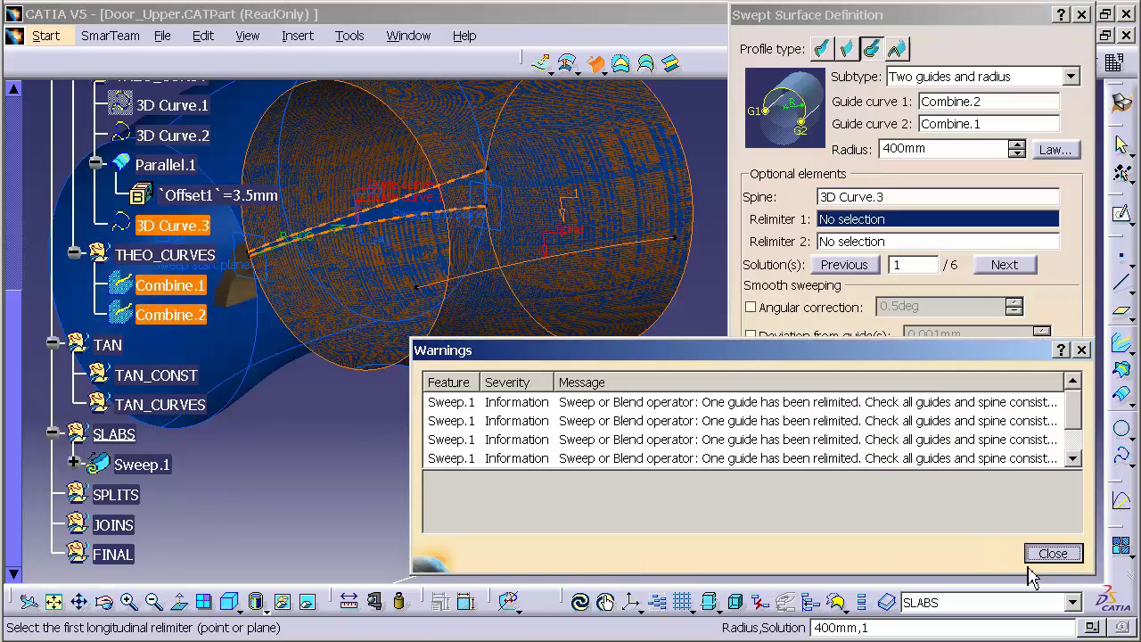
{"action": "left_click", "coordinate": [1052, 553]}
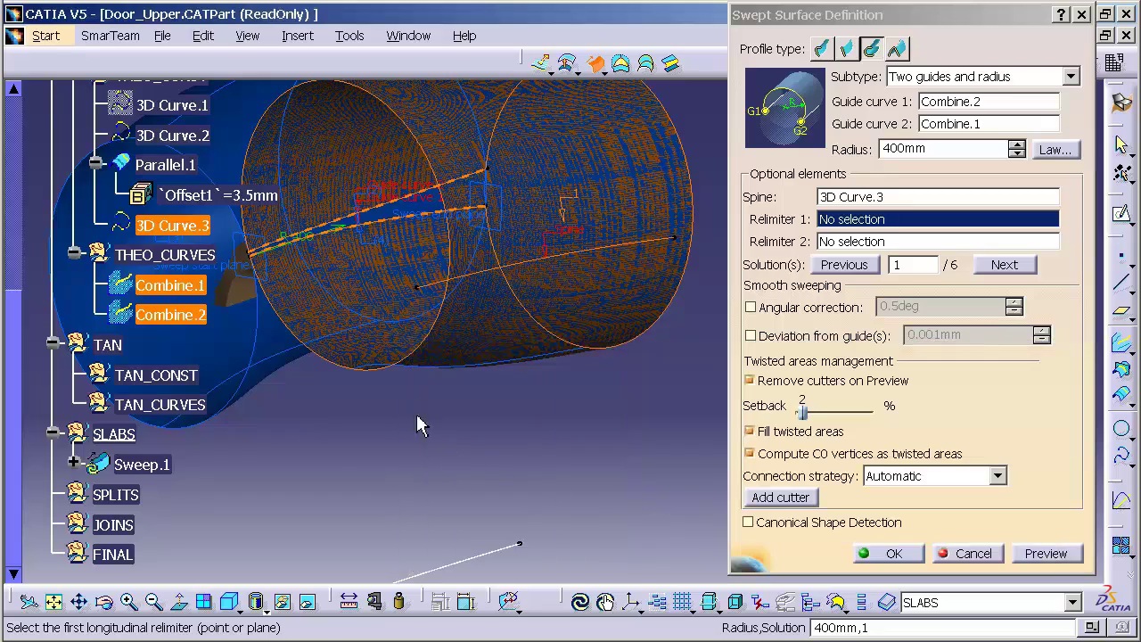
Choose solution 2 of 6 and create the swept surface, checking and dismissing the relimited-guide warning.
{"action": "middle_click_drag", "start_coordinate": [422, 426], "coordinate": [552, 383]}
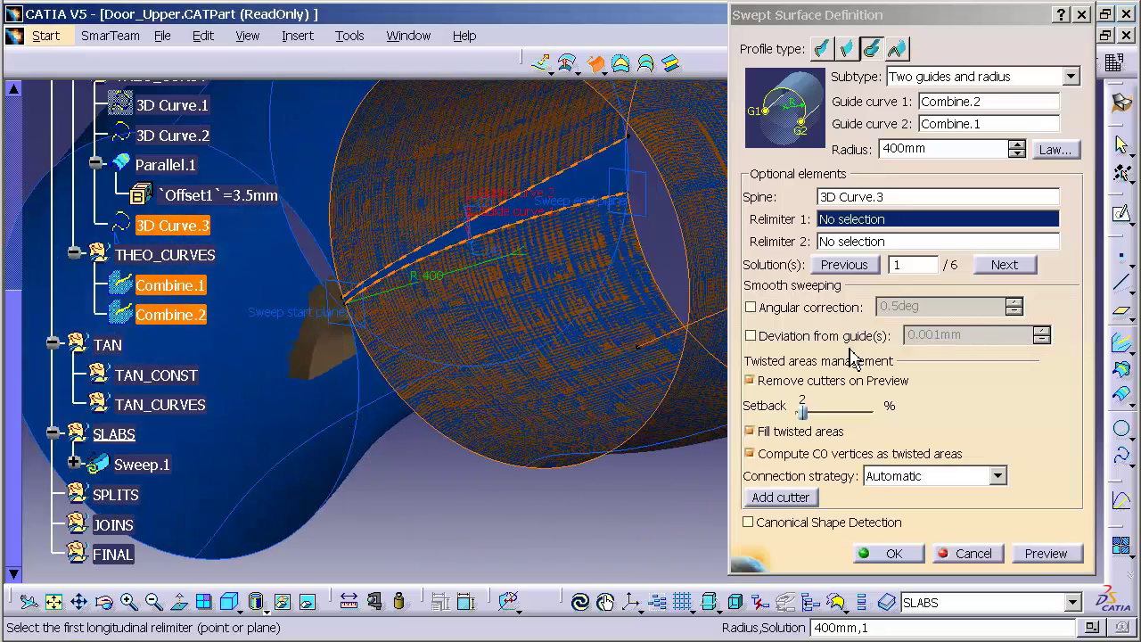
{"action": "left_click", "coordinate": [1004, 265]}
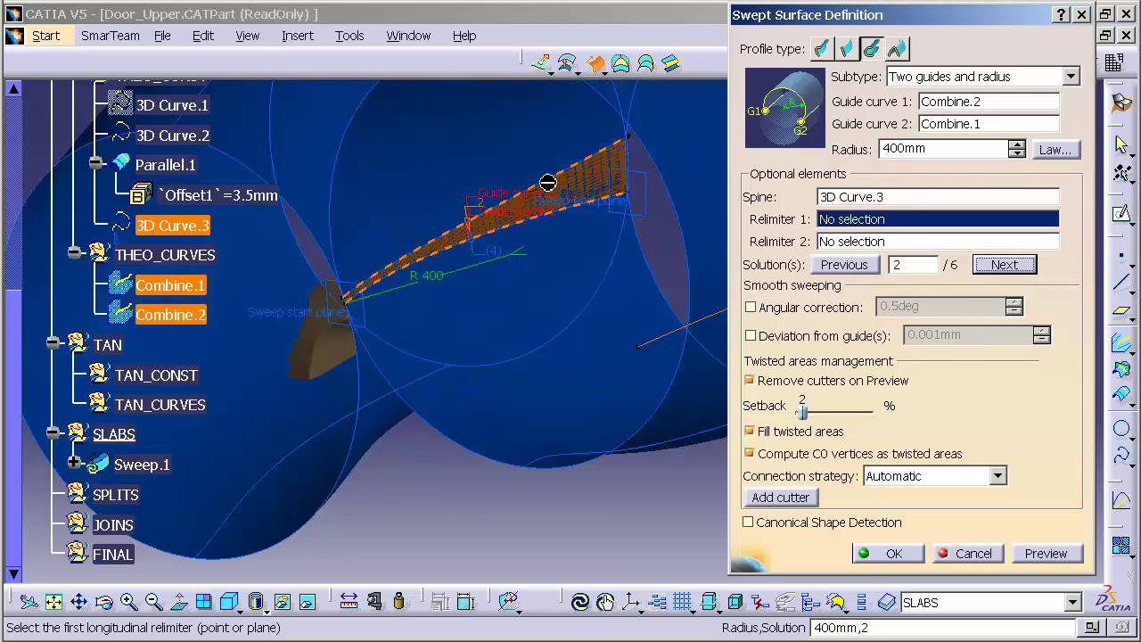
{"action": "left_click", "coordinate": [893, 554]}
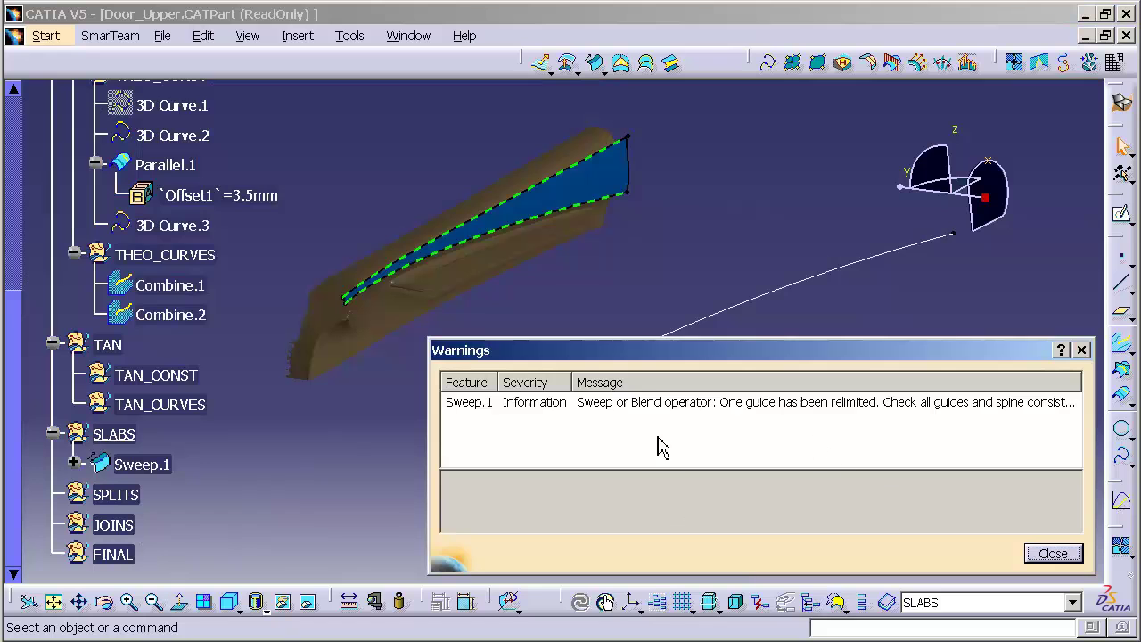
{"action": "left_click", "coordinate": [700, 408]}
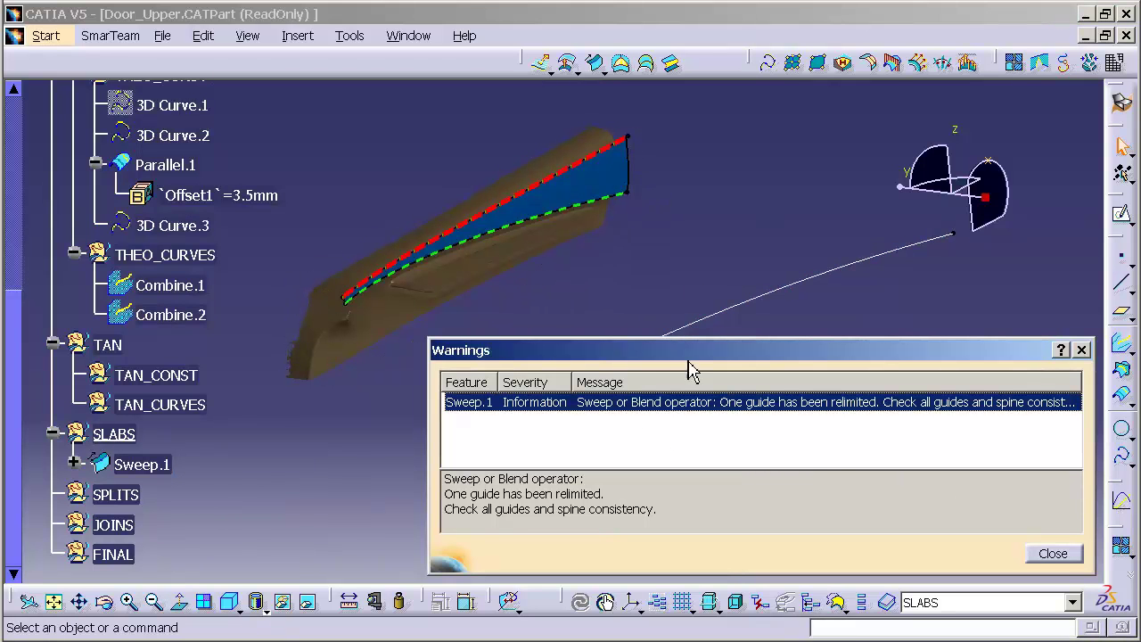
{"action": "left_click", "coordinate": [1052, 553]}
Examine both ends of the swept surface against its guide curves and the scanned door mesh.
{"action": "middle_click_drag", "start_coordinate": [543, 420], "coordinate": [484, 318]}
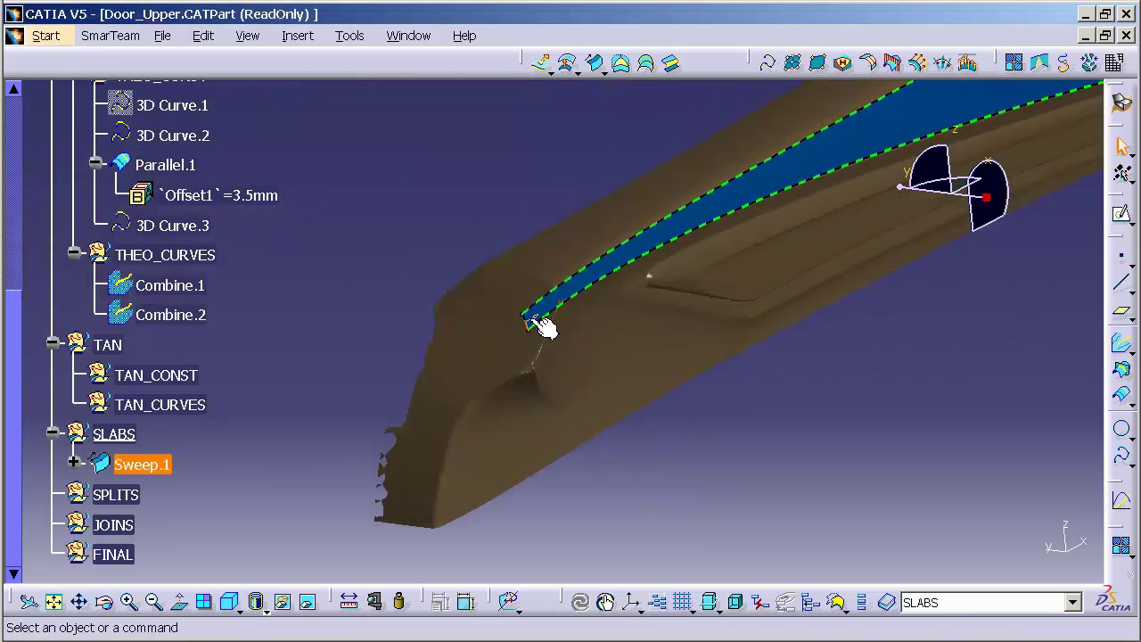
{"action": "middle_click_drag", "start_coordinate": [612, 399], "coordinate": [481, 419]}
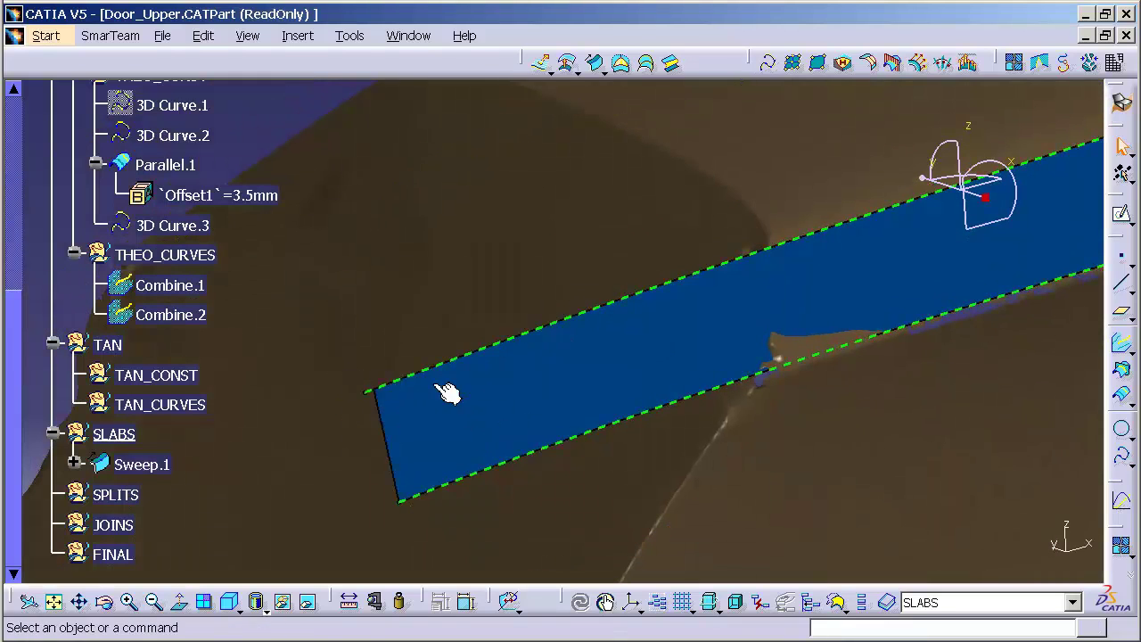
{"action": "middle_click_drag", "start_coordinate": [621, 372], "coordinate": [196, 481]}
{"action": "middle_click_drag", "start_coordinate": [683, 339], "coordinate": [268, 415]}
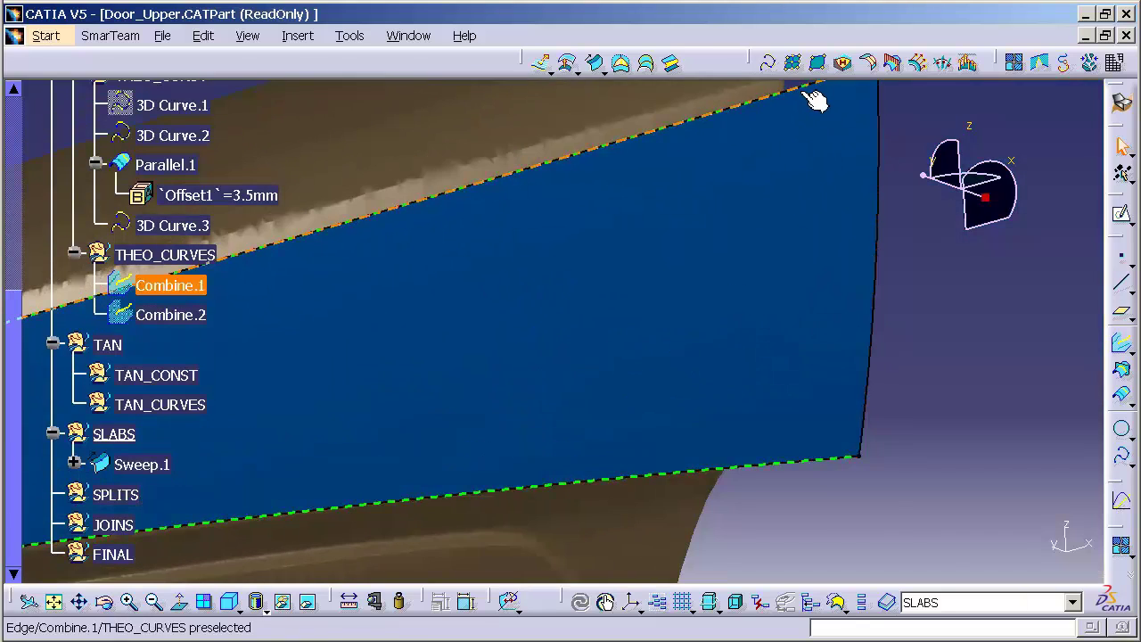
{"action": "middle_click_drag", "start_coordinate": [809, 97], "coordinate": [710, 385]}
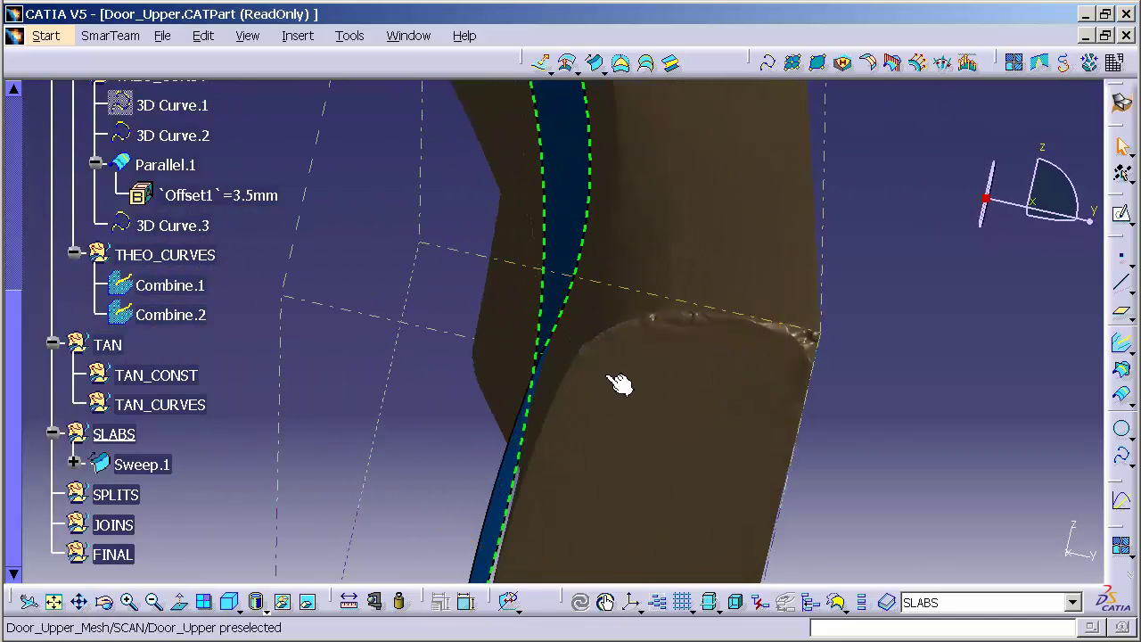
{"action": "middle_click_drag", "start_coordinate": [614, 384], "coordinate": [522, 553]}
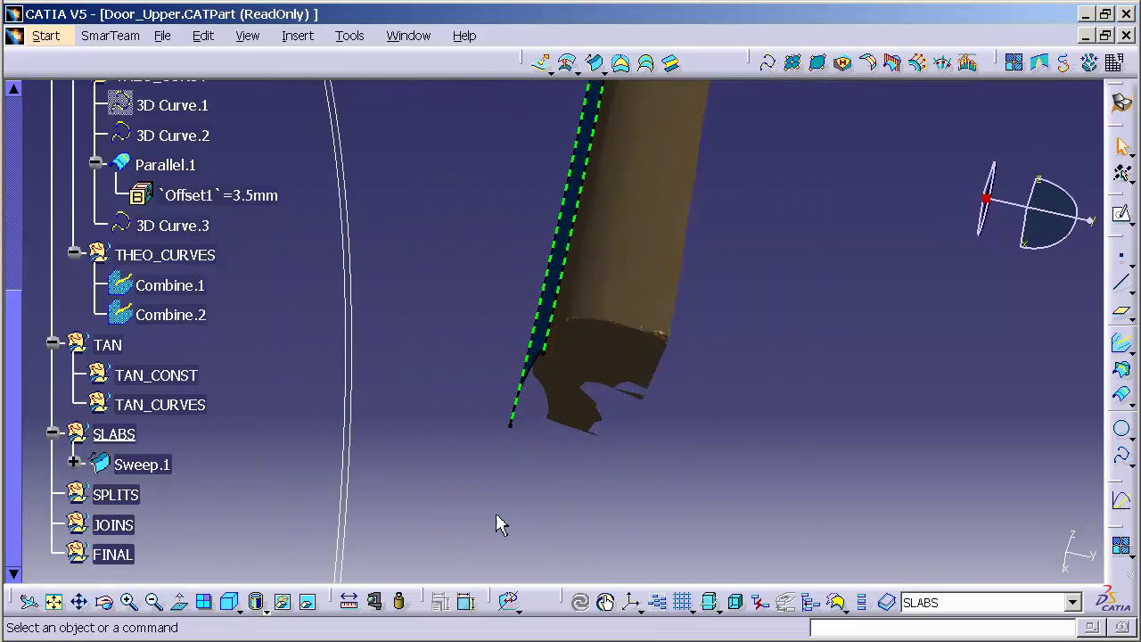
Open the 3D curve beside its parallel offset for control-point editing and align the compass to the XY plane.
{"action": "double_click", "coordinate": [362, 520]}
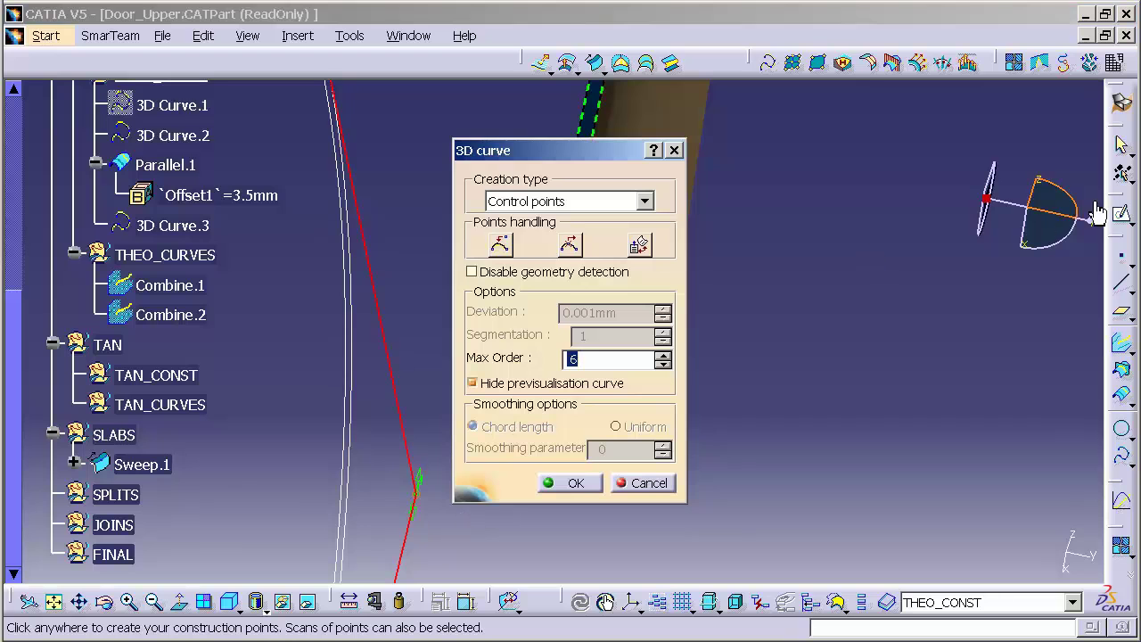
{"action": "right_click", "coordinate": [1066, 211]}
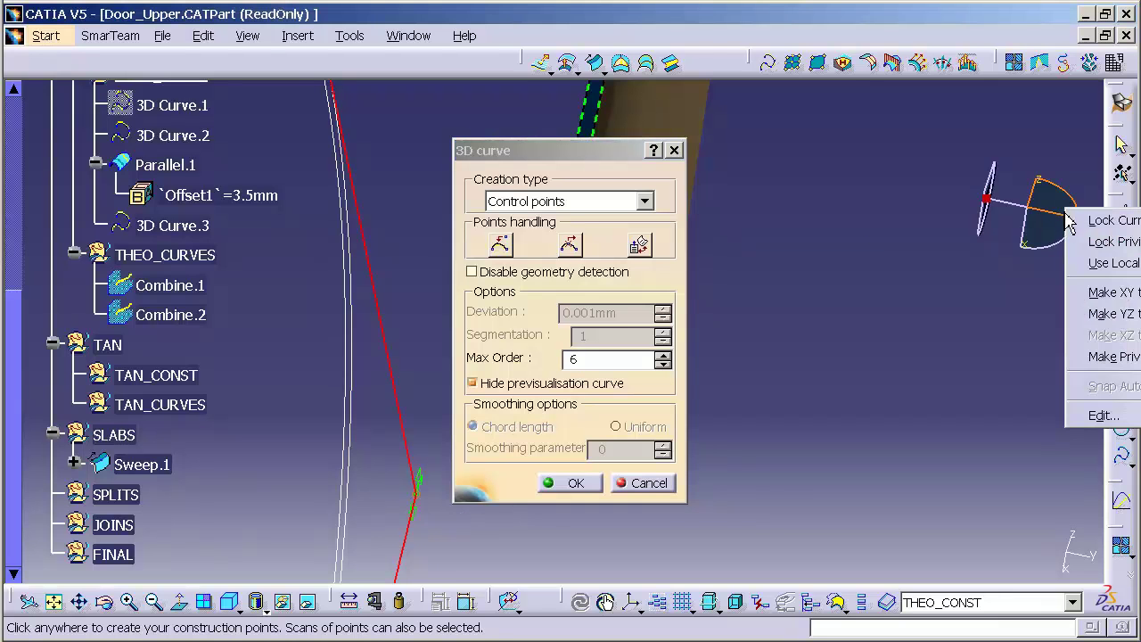
{"action": "left_click", "coordinate": [1097, 295]}
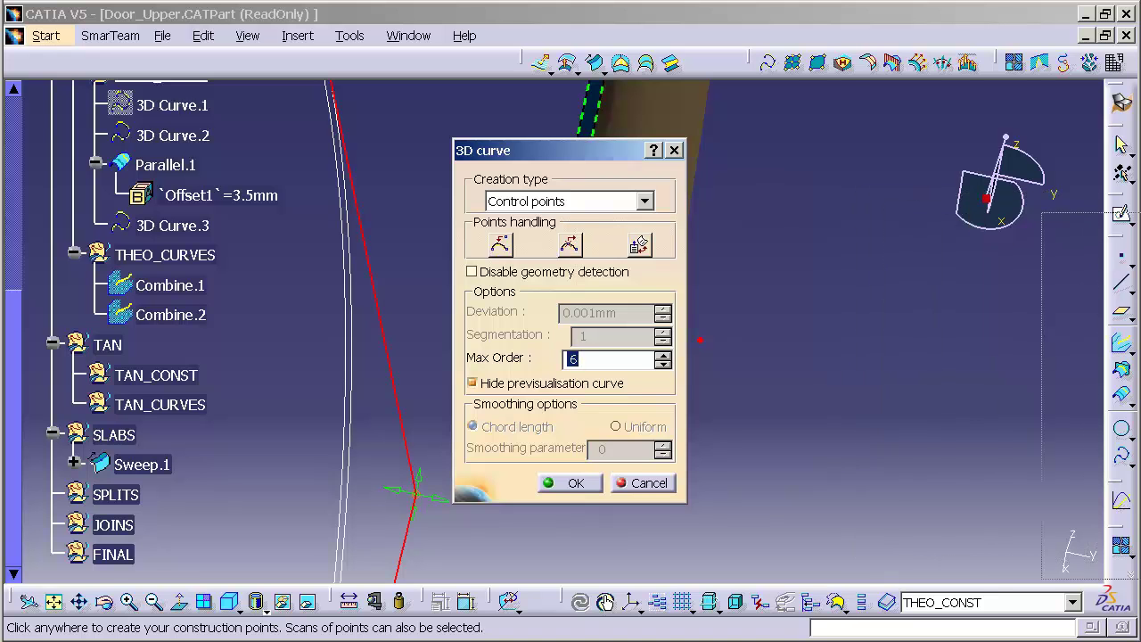
{"action": "key", "text": "Escape"}
Nudge the 3D curve's control points sideways to adjust the swept surface against the mesh, and finish editing the curve.
{"action": "middle_click_drag", "start_coordinate": [652, 390], "coordinate": [551, 444]}
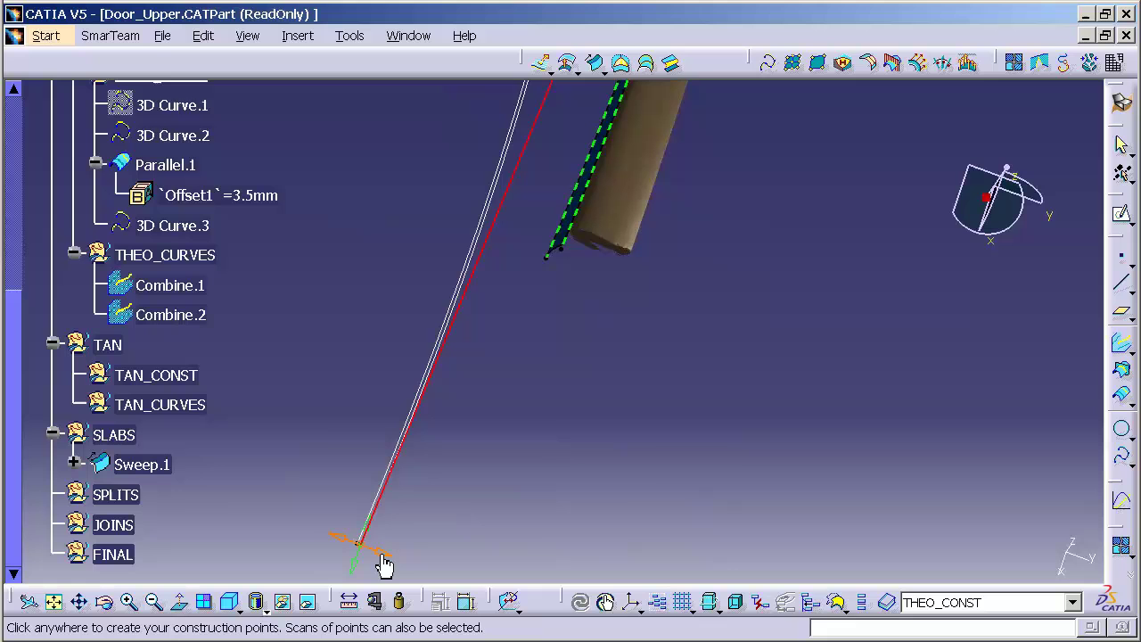
{"action": "middle_click_drag", "start_coordinate": [382, 558], "coordinate": [388, 560]}
{"action": "middle_click_drag", "start_coordinate": [514, 448], "coordinate": [671, 419]}
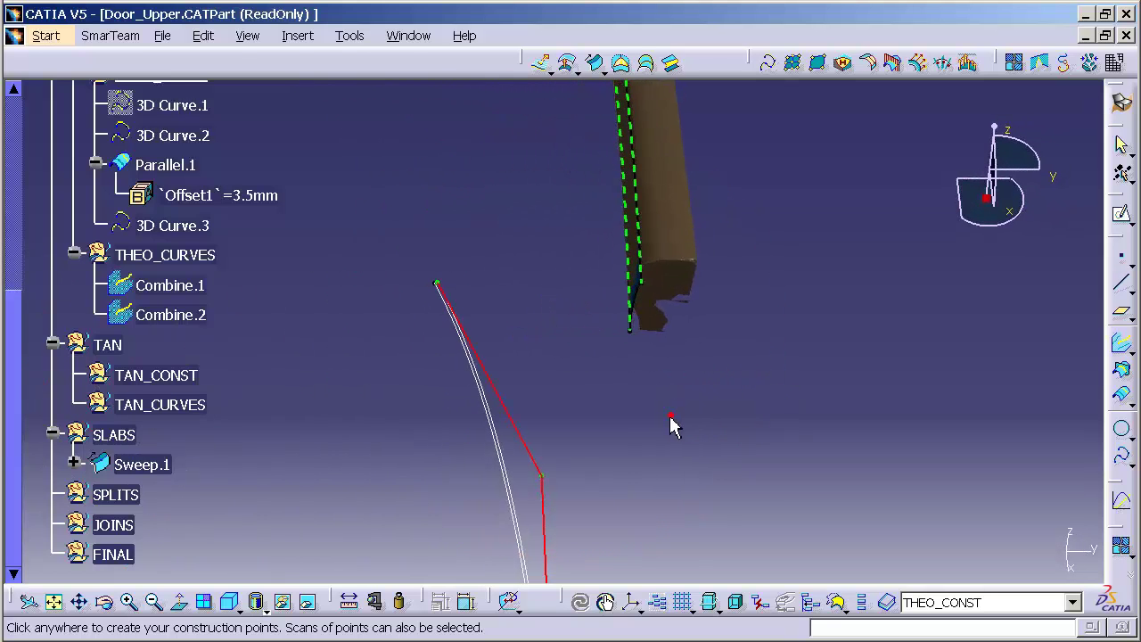
{"action": "middle_click_drag", "start_coordinate": [599, 389], "coordinate": [695, 435]}
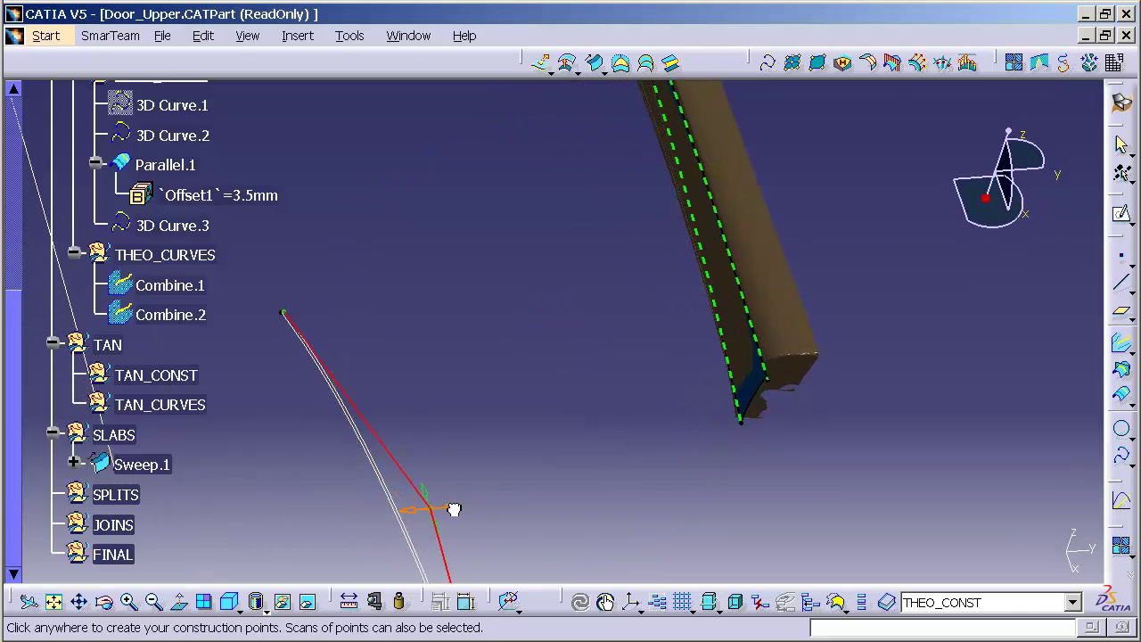
{"action": "middle_click_drag", "start_coordinate": [454, 508], "coordinate": [447, 509]}
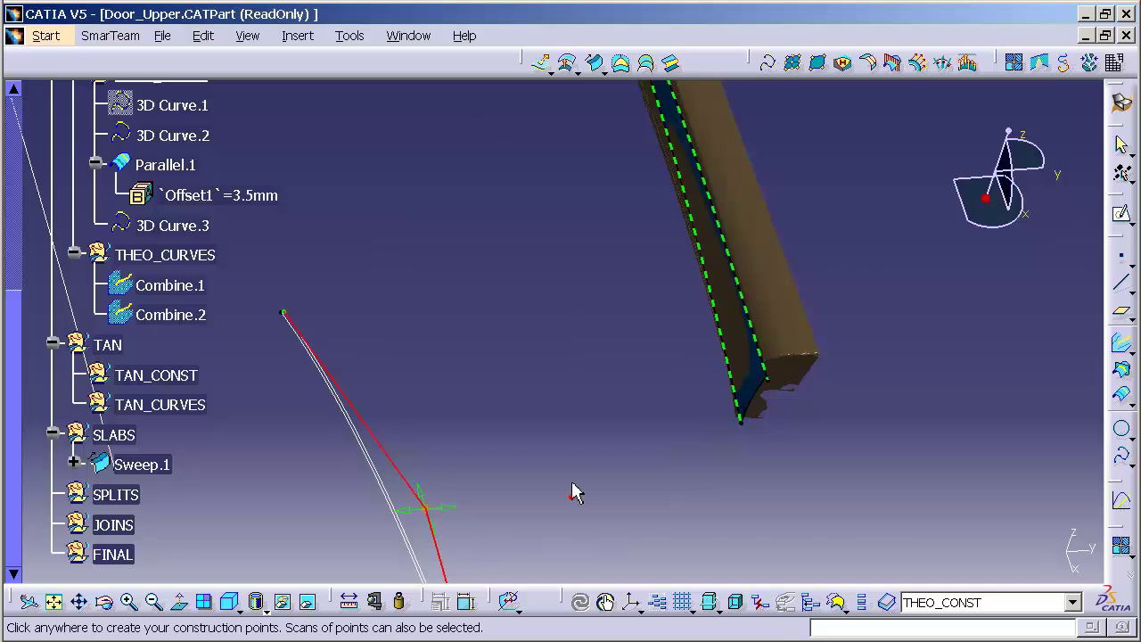
{"action": "mouse_move", "coordinate": [527, 398]}
{"action": "middle_mouse_down"}
{"action": "mouse_move", "coordinate": [573, 583]}
{"action": "mouse_move", "coordinate": [549, 448]}
{"action": "mouse_move", "coordinate": [573, 543]}
{"action": "mouse_move", "coordinate": [578, 494]}
{"action": "mouse_move", "coordinate": [580, 522]}
{"action": "mouse_move", "coordinate": [488, 527]}
{"action": "mouse_move", "coordinate": [446, 546]}
{"action": "mouse_move", "coordinate": [502, 436]}
{"action": "mouse_move", "coordinate": [636, 400]}
{"action": "mouse_move", "coordinate": [580, 428]}
{"action": "mouse_move", "coordinate": [565, 484]}
{"action": "mouse_move", "coordinate": [552, 484]}
{"action": "mouse_move", "coordinate": [576, 404]}
{"action": "mouse_move", "coordinate": [552, 329]}
{"action": "middle_mouse_up"}
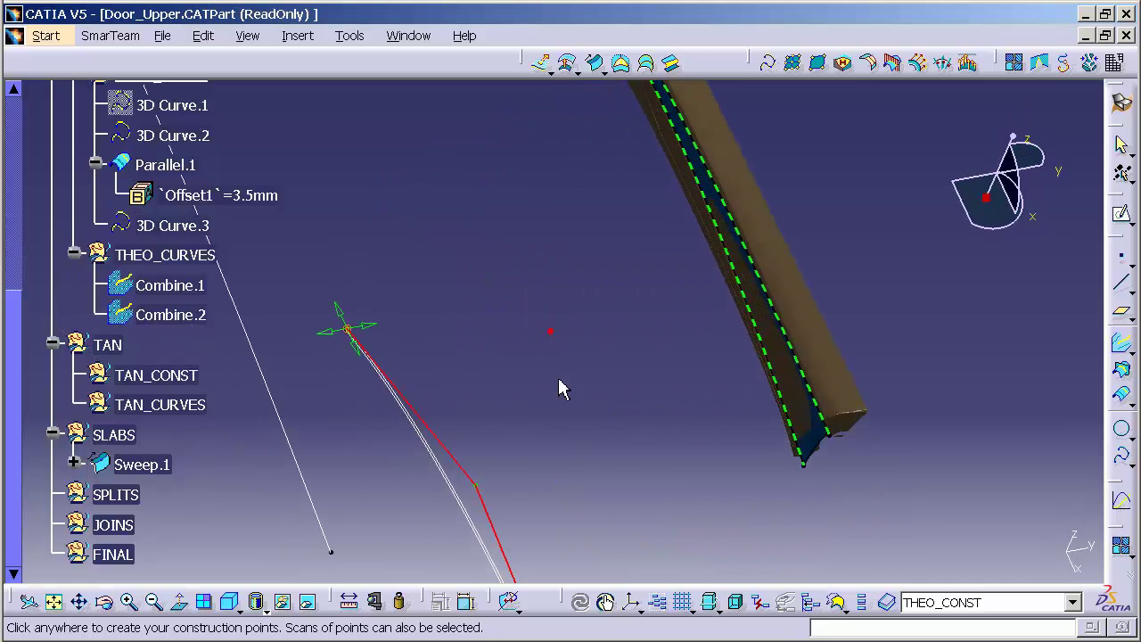
{"action": "middle_click_drag", "start_coordinate": [568, 496], "coordinate": [546, 341]}
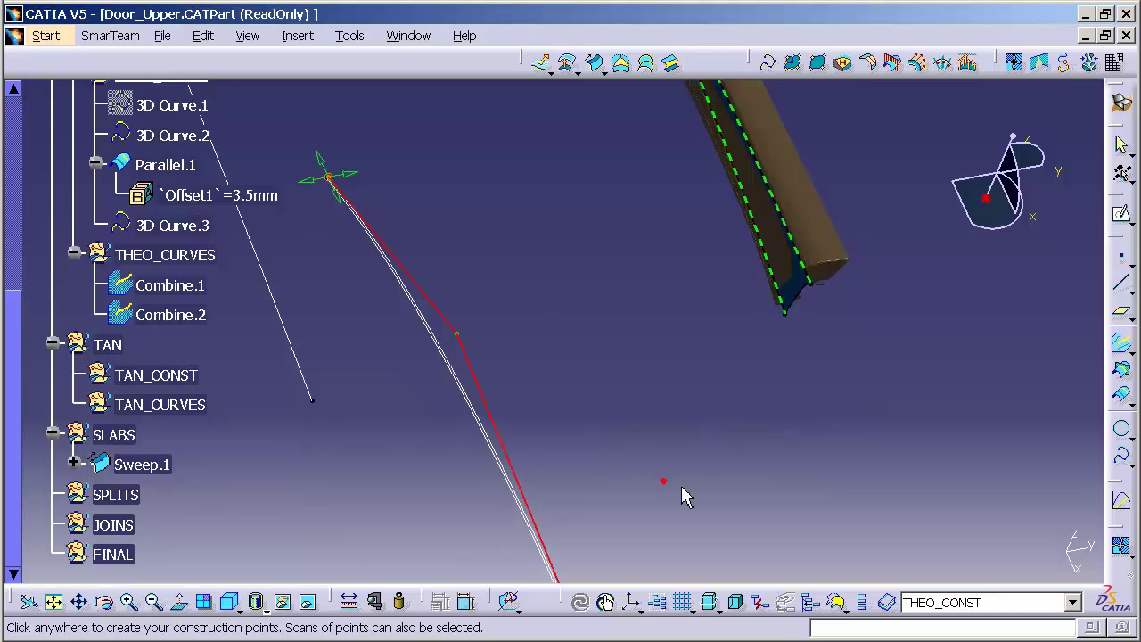
{"action": "key", "text": "Escape"}
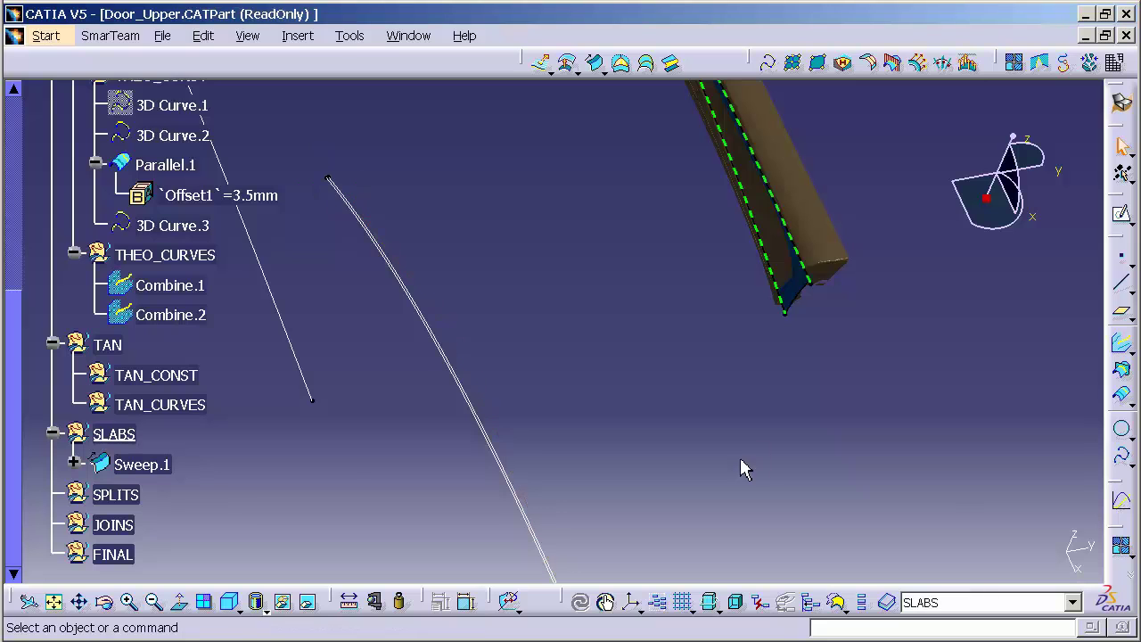
Set the radius of the circular swept surface to 200 mm.
{"action": "middle_click_drag", "start_coordinate": [713, 455], "coordinate": [698, 222]}
{"action": "middle_click", "coordinate": [871, 481]}
{"action": "middle_click_drag", "start_coordinate": [471, 395], "coordinate": [912, 422]}
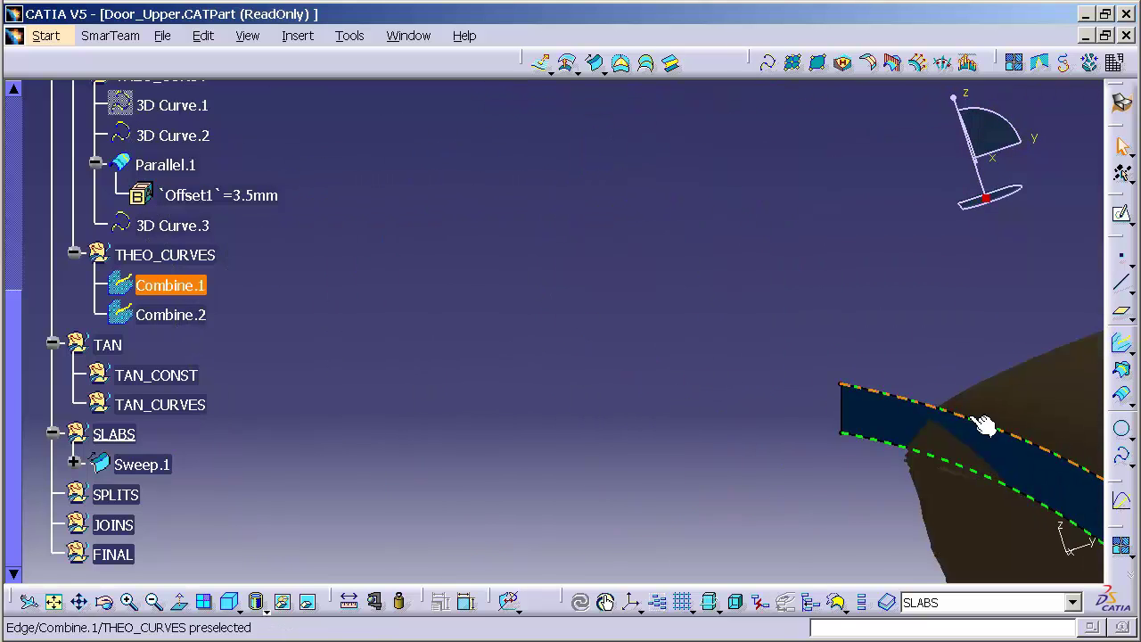
{"action": "middle_click_drag", "start_coordinate": [980, 445], "coordinate": [617, 298]}
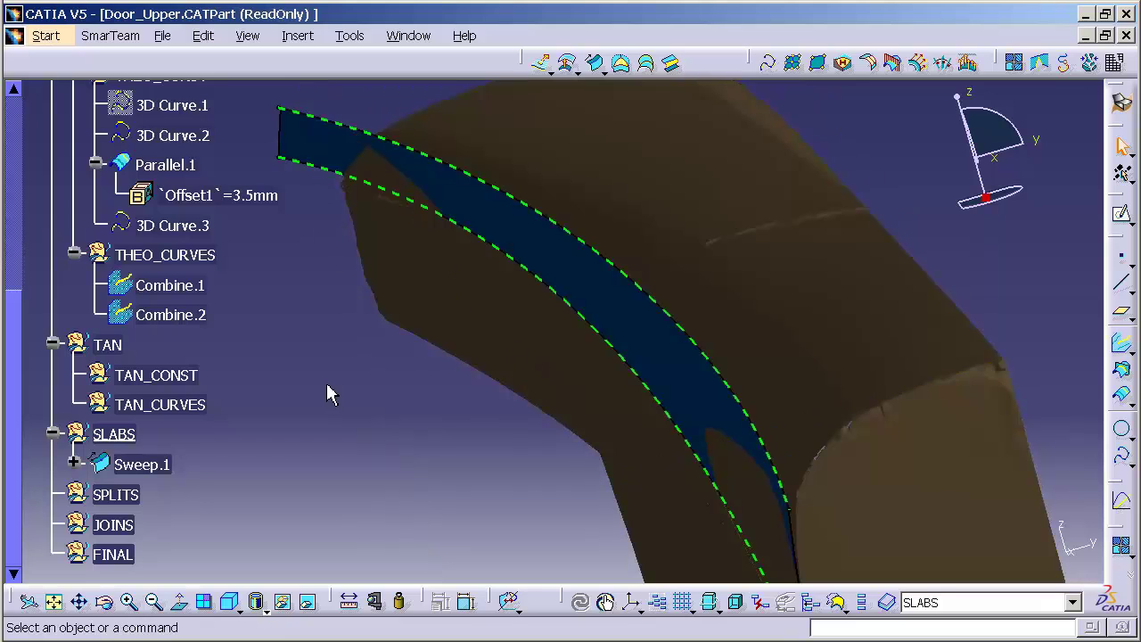
{"action": "left_click", "coordinate": [75, 464]}
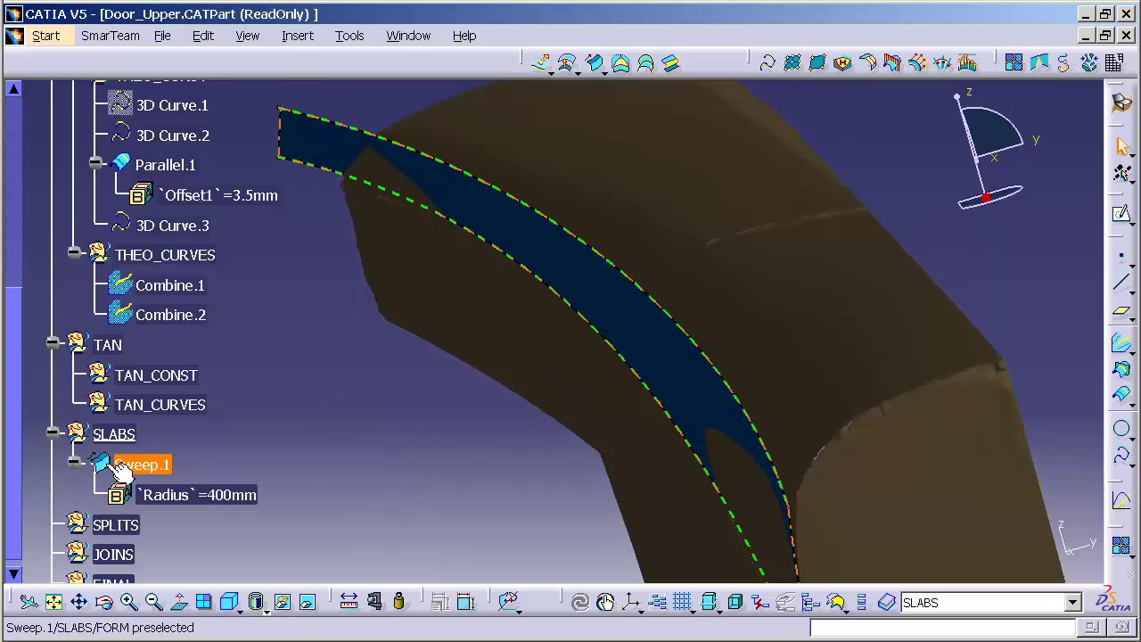
{"action": "double_click", "coordinate": [237, 493]}
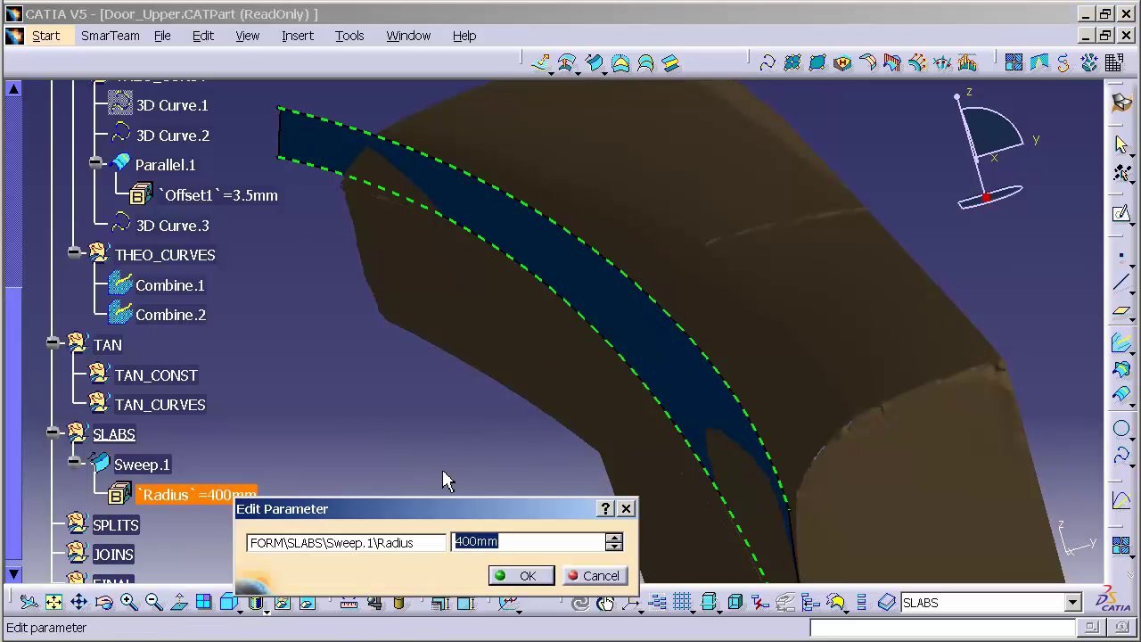
{"action": "type", "text": "200"}
{"action": "key", "text": "Return"}
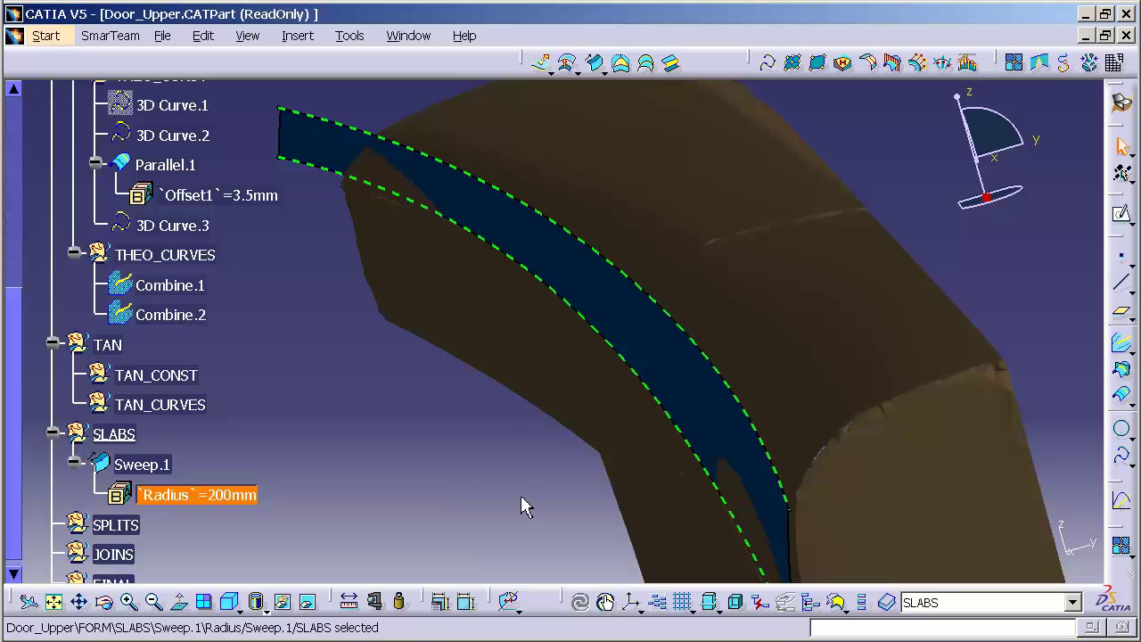
Set the offset of the parallel construction curve to 5 mm.
{"action": "middle_click_drag", "start_coordinate": [564, 505], "coordinate": [673, 416]}
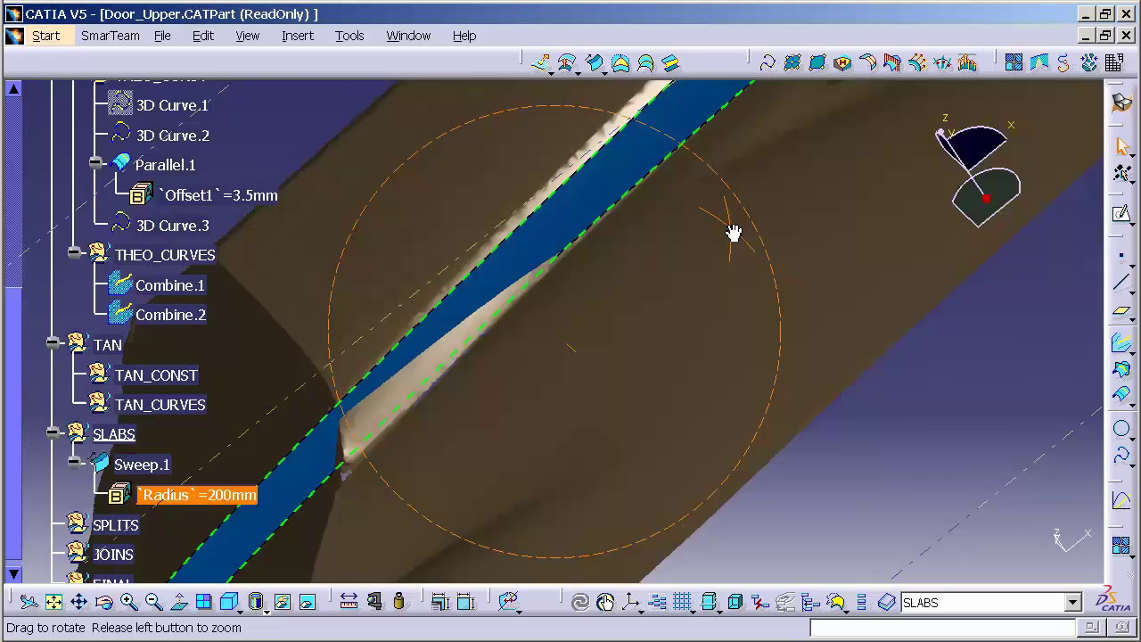
{"action": "middle_click_drag", "start_coordinate": [733, 232], "coordinate": [751, 204]}
{"action": "middle_click_drag", "start_coordinate": [583, 413], "coordinate": [552, 357]}
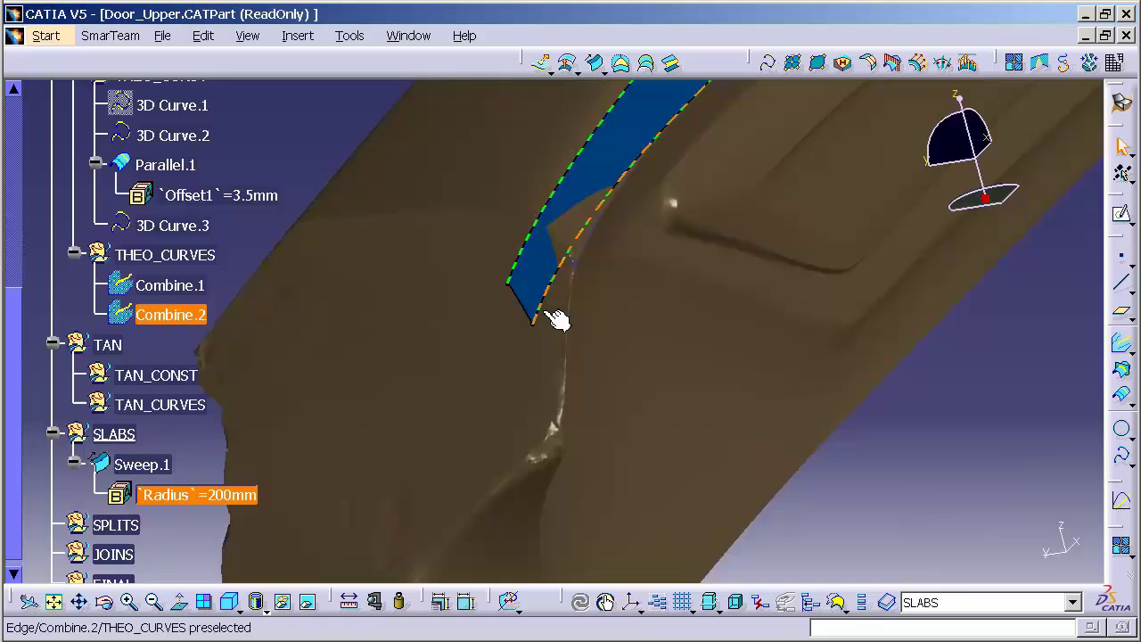
{"action": "middle_click_drag", "start_coordinate": [687, 293], "coordinate": [646, 422]}
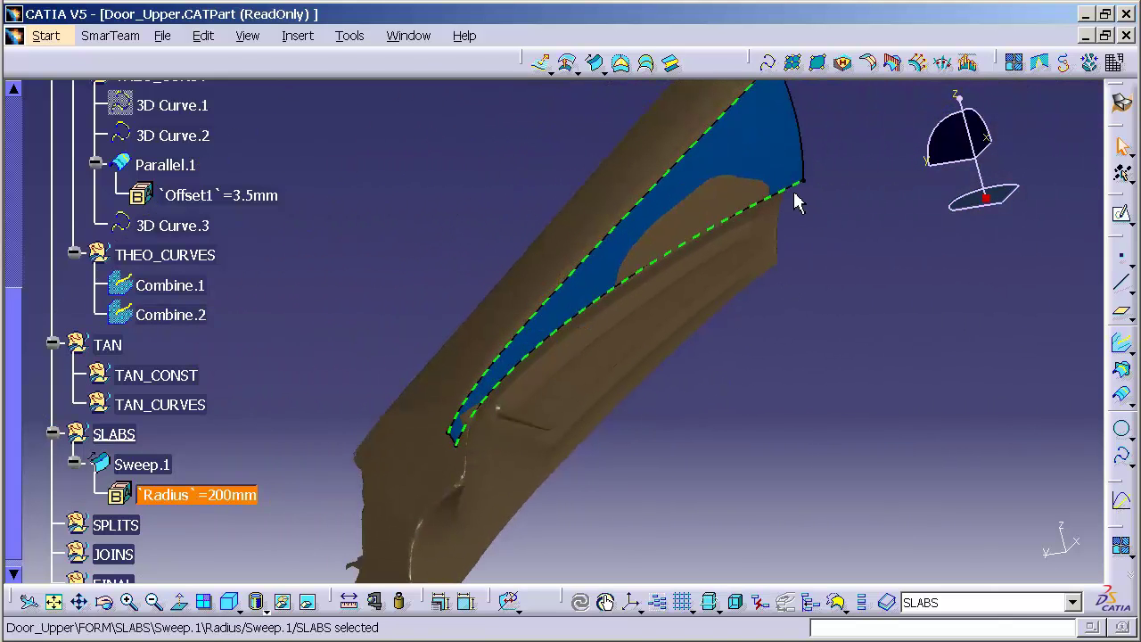
{"action": "middle_click_drag", "start_coordinate": [805, 196], "coordinate": [691, 539]}
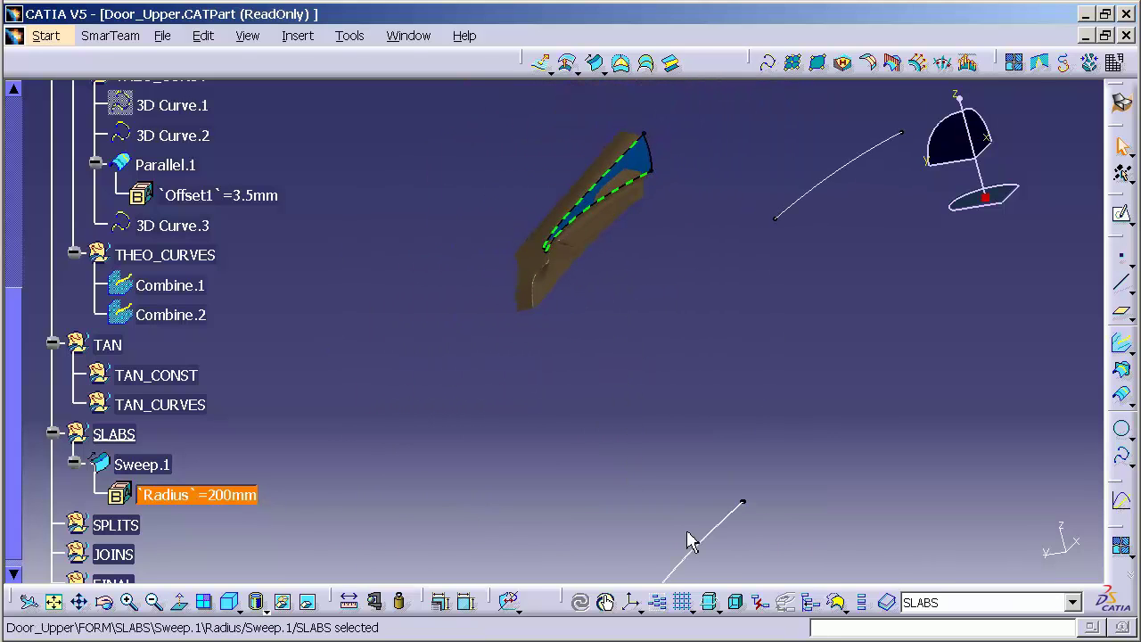
{"action": "left_click", "coordinate": [164, 165]}
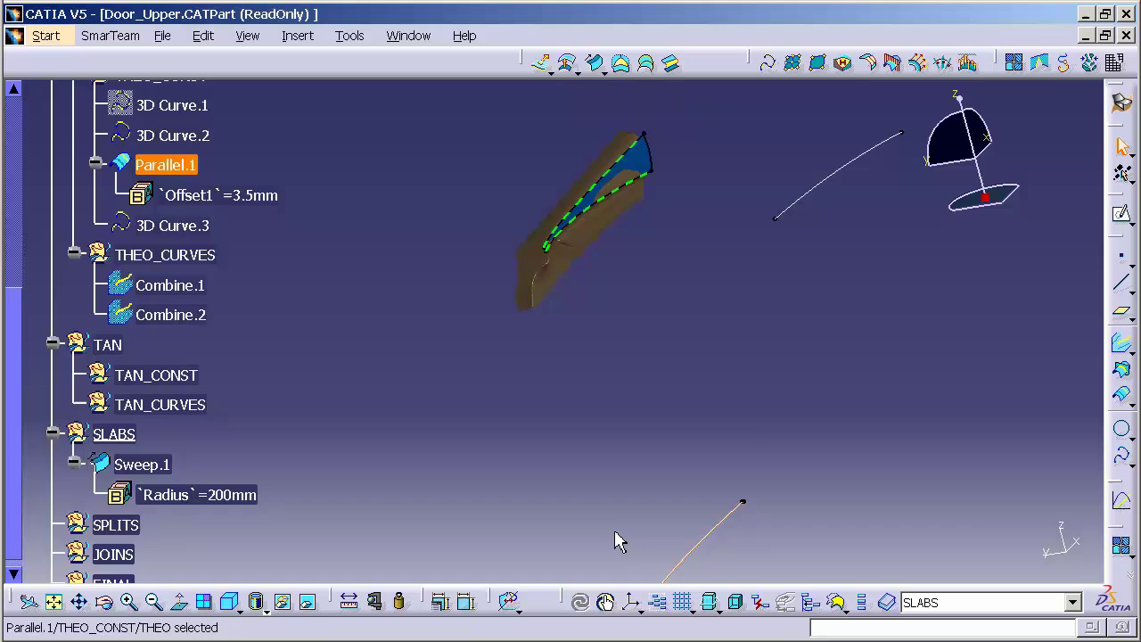
{"action": "middle_click_drag", "start_coordinate": [619, 541], "coordinate": [585, 485]}
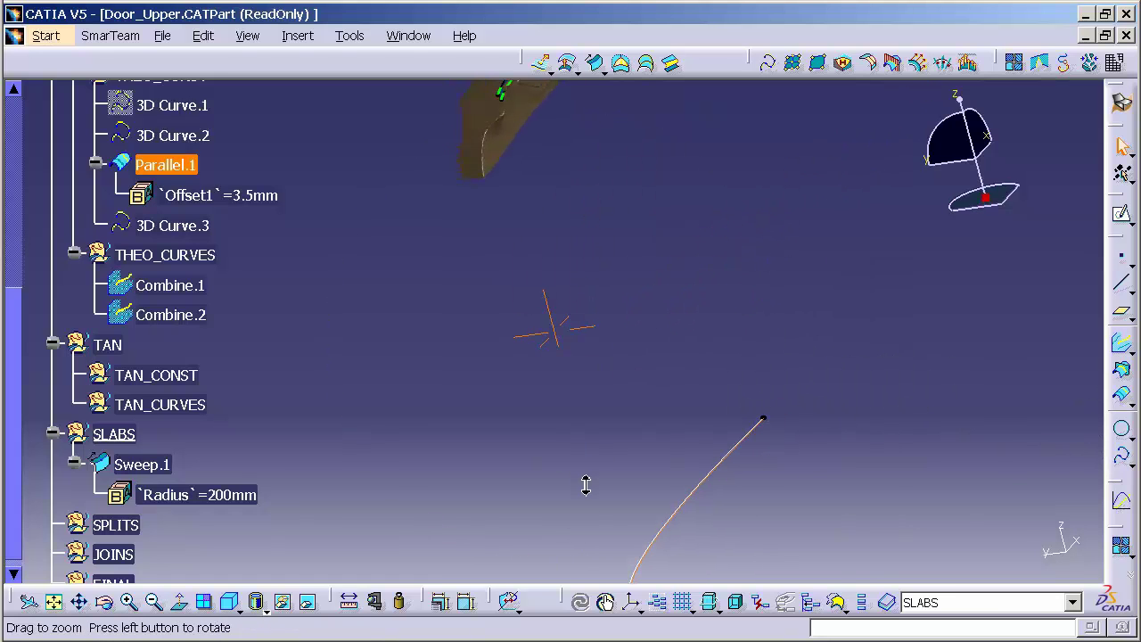
{"action": "double_click", "coordinate": [258, 195]}
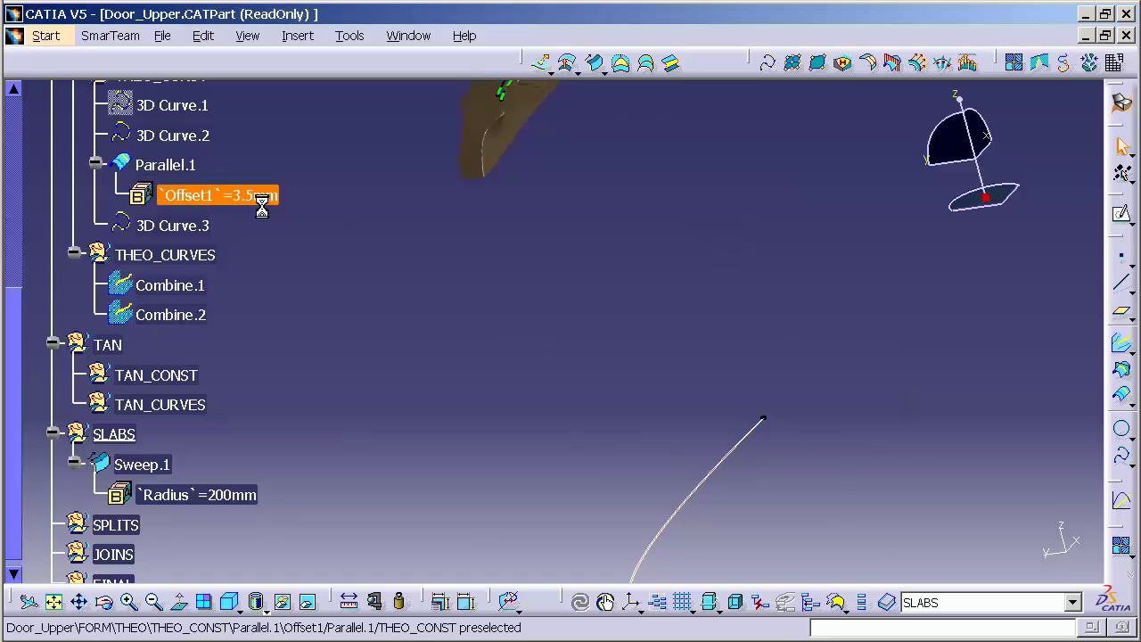
{"action": "type", "text": "5"}
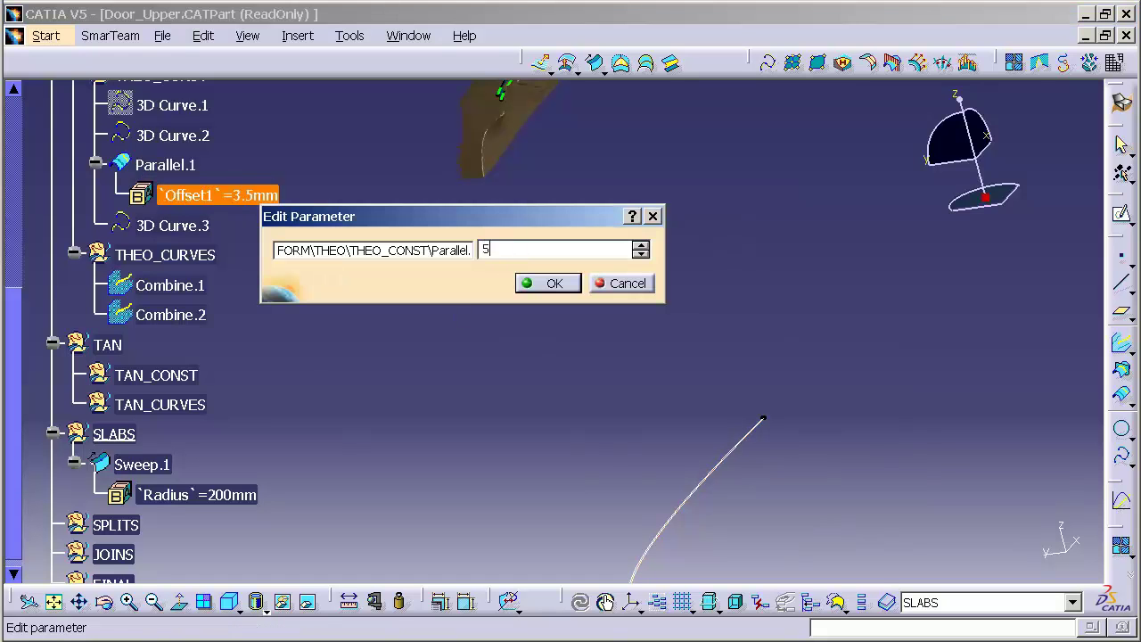
{"action": "key", "text": "Return"}
Check the swept surface against the scanned door mesh and set its radius to 300 mm.
{"action": "middle_click_drag", "start_coordinate": [674, 269], "coordinate": [535, 306]}
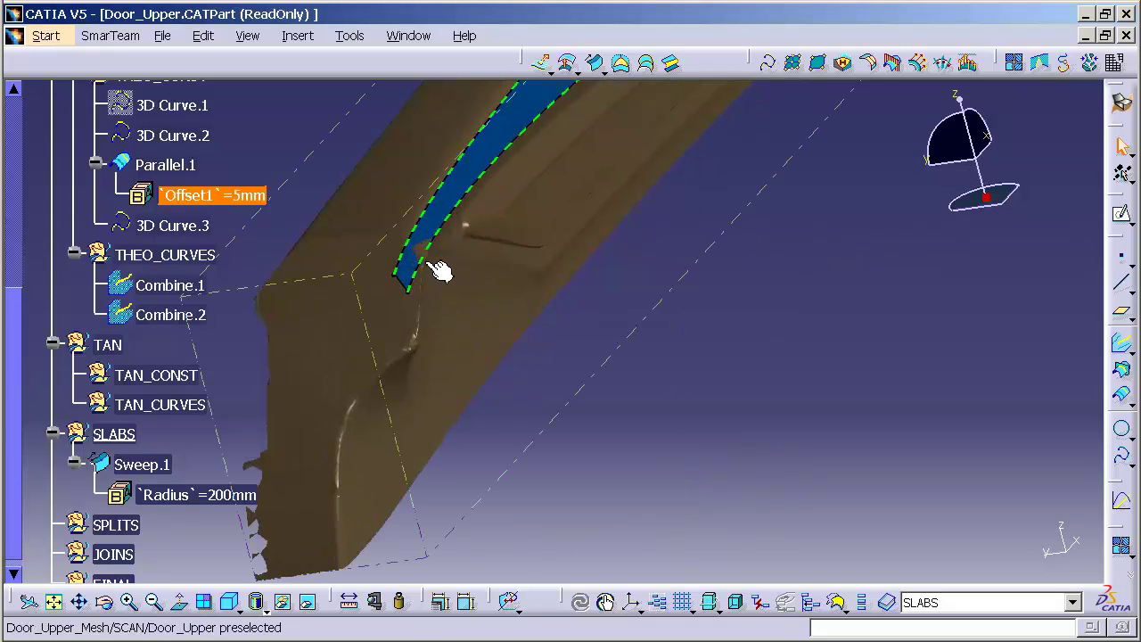
{"action": "middle_click_drag", "start_coordinate": [438, 265], "coordinate": [481, 307]}
{"action": "middle_click_drag", "start_coordinate": [670, 365], "coordinate": [552, 475]}
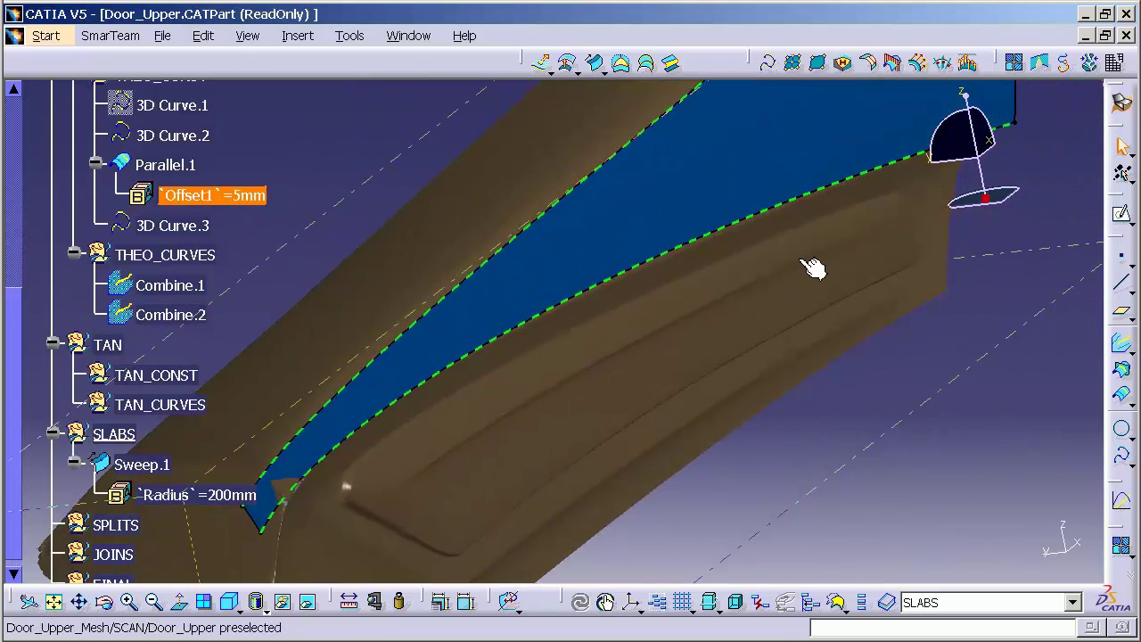
{"action": "middle_click_drag", "start_coordinate": [810, 265], "coordinate": [705, 409]}
{"action": "left_click", "coordinate": [214, 497]}
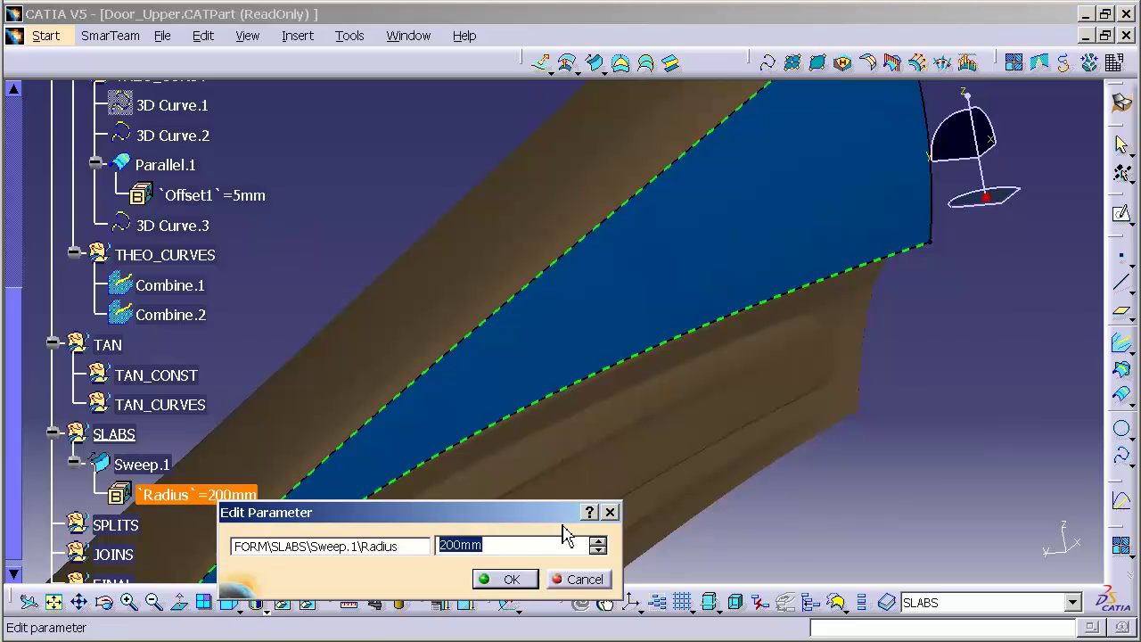
{"action": "type", "text": "300"}
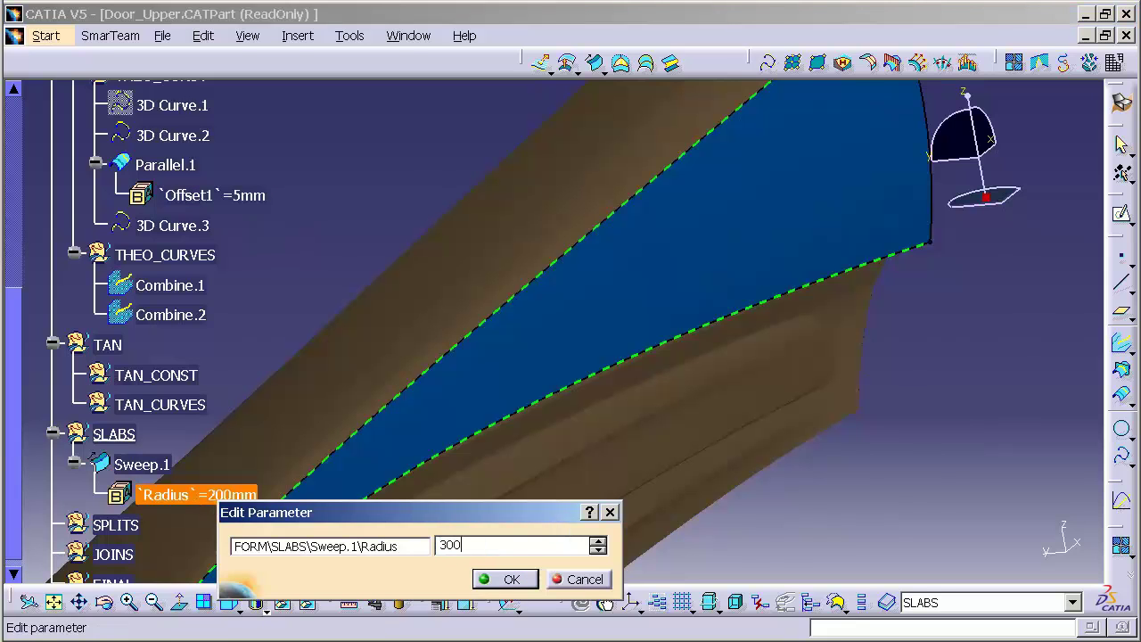
{"action": "key", "text": "Return"}
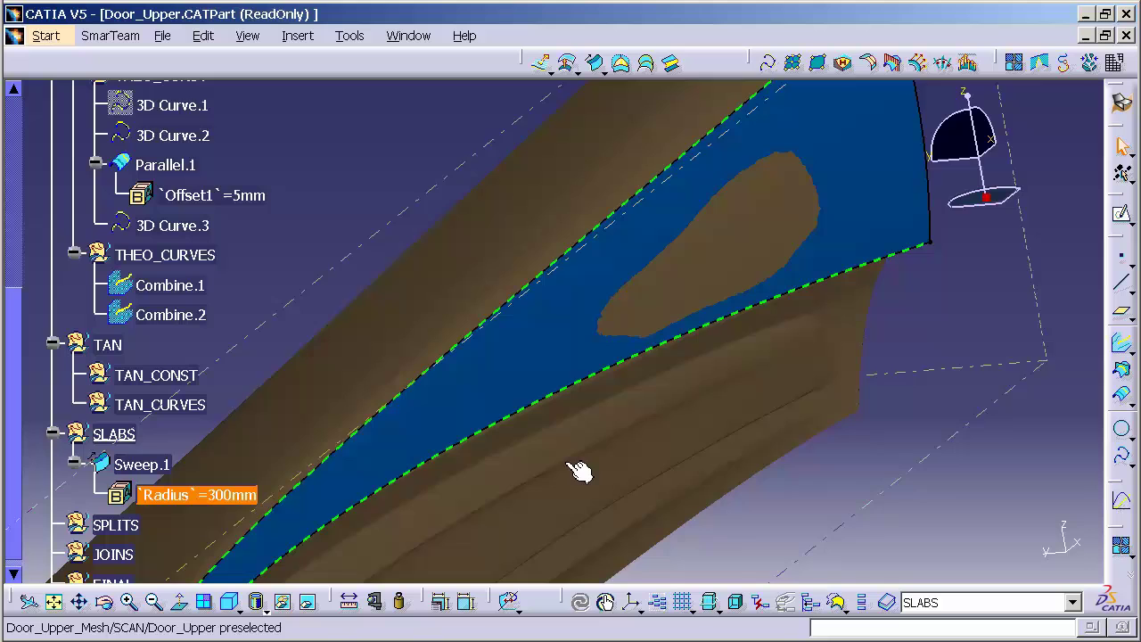
Run a geometric analysis on the swept surface to read its component counts and orders, and close it.
{"action": "middle_click_drag", "start_coordinate": [578, 469], "coordinate": [740, 315]}
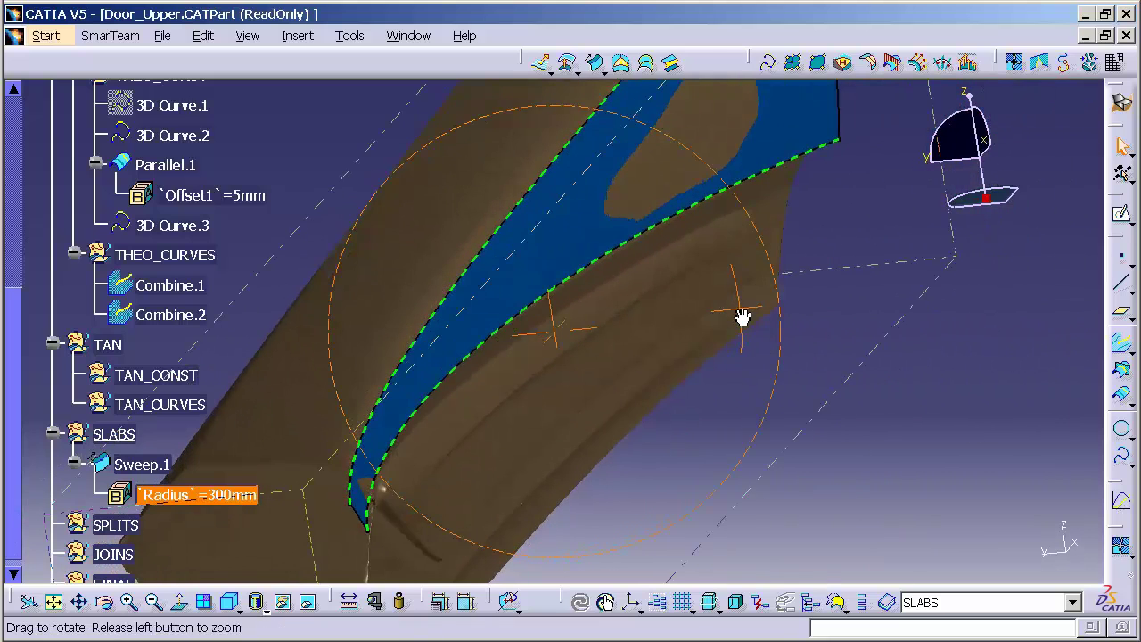
{"action": "mouse_move", "coordinate": [392, 458]}
{"action": "middle_mouse_down"}
{"action": "mouse_move", "coordinate": [387, 437]}
{"action": "mouse_move", "coordinate": [407, 445]}
{"action": "middle_mouse_up"}
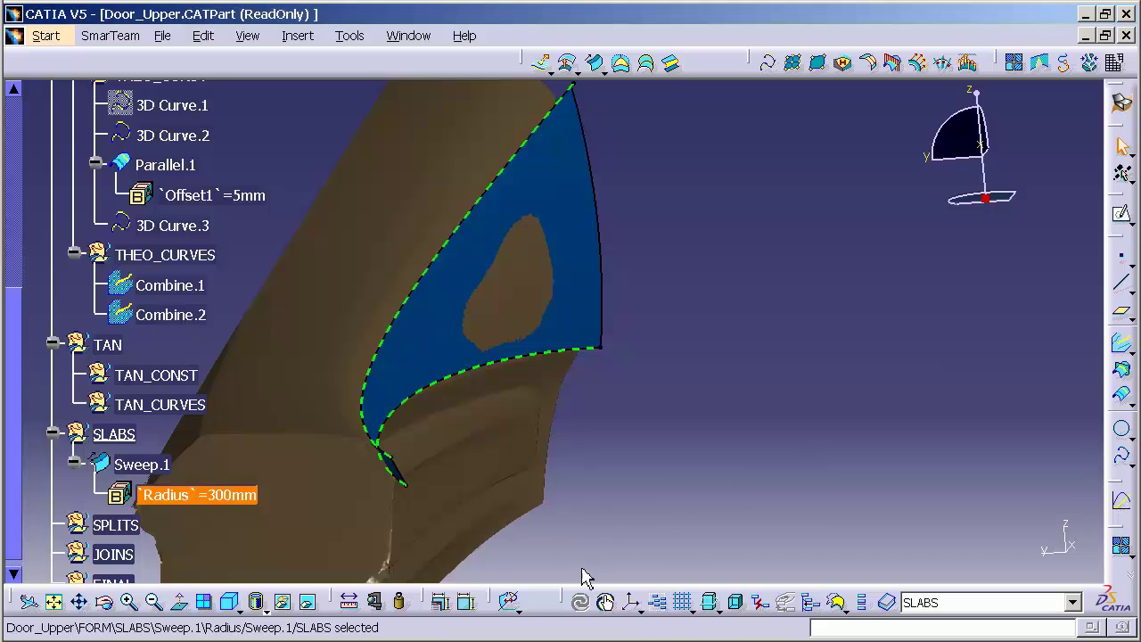
{"action": "left_click", "coordinate": [518, 608]}
{"action": "left_click", "coordinate": [521, 609]}
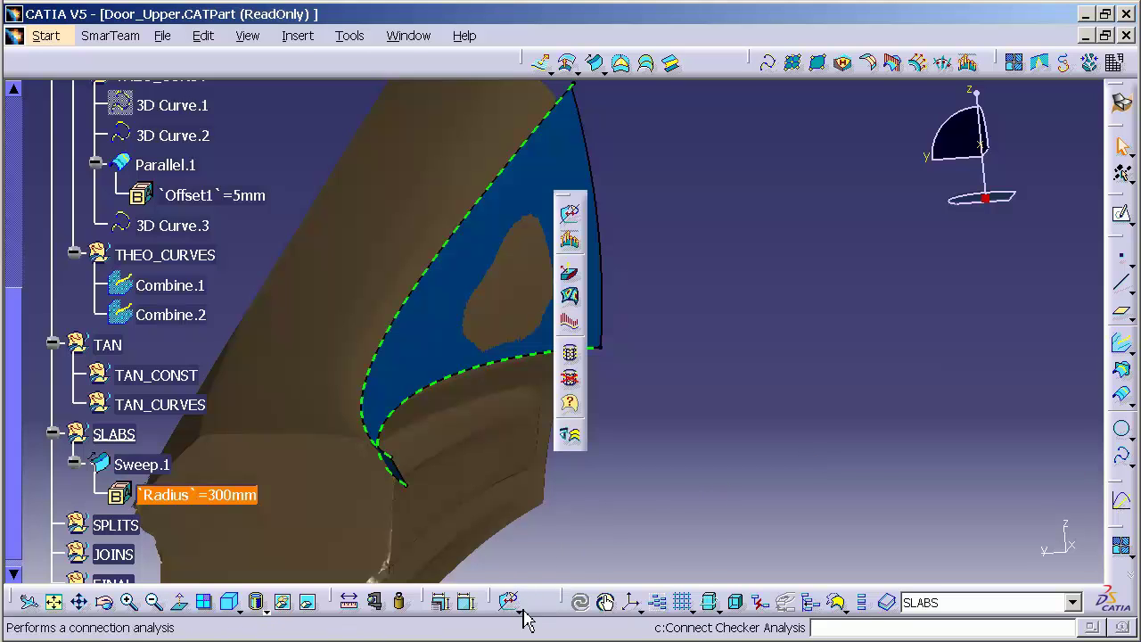
{"action": "left_click", "coordinate": [571, 405]}
{"action": "left_click", "coordinate": [600, 295]}
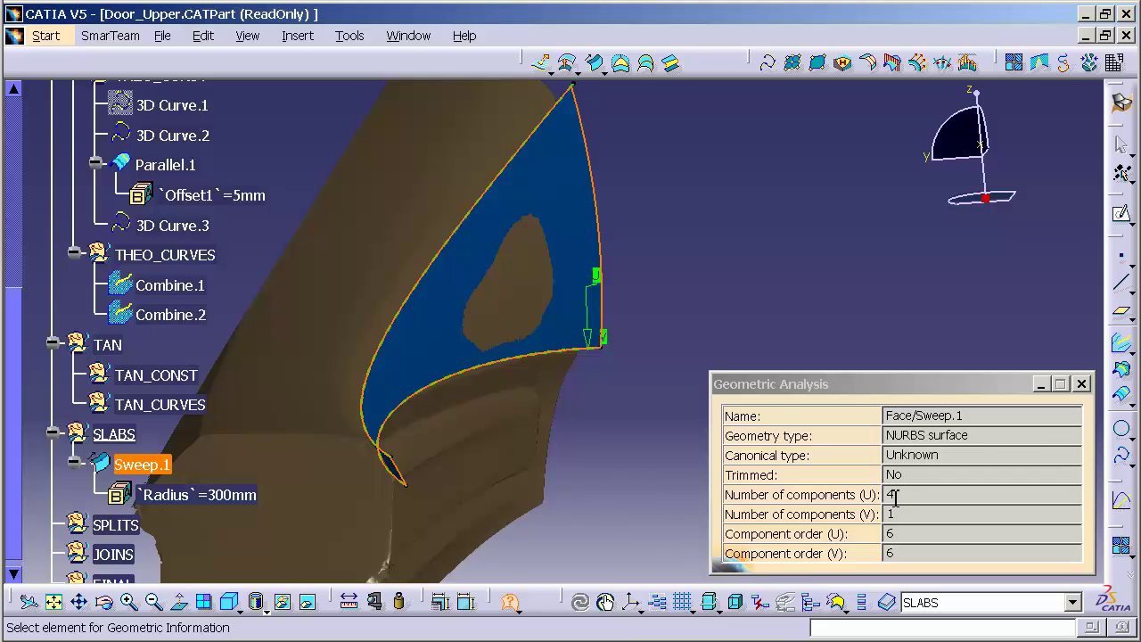
{"action": "left_click", "coordinate": [1081, 384]}
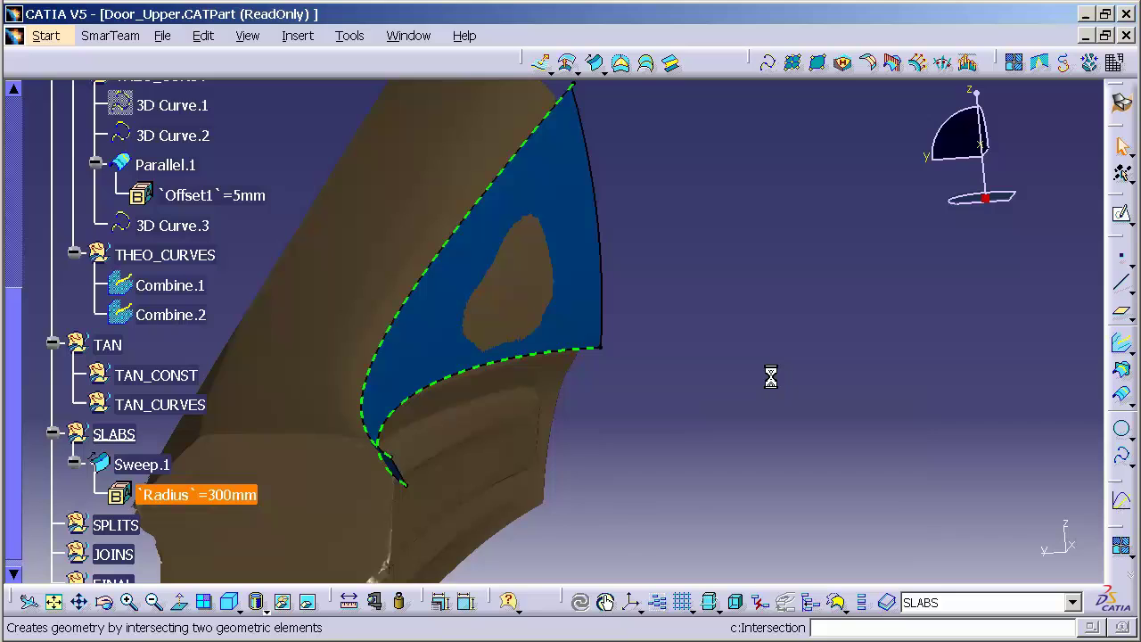
Hide the scanned door mesh so only the swept surface and its curves are displayed.
{"action": "middle_click_drag", "start_coordinate": [615, 366], "coordinate": [249, 337]}
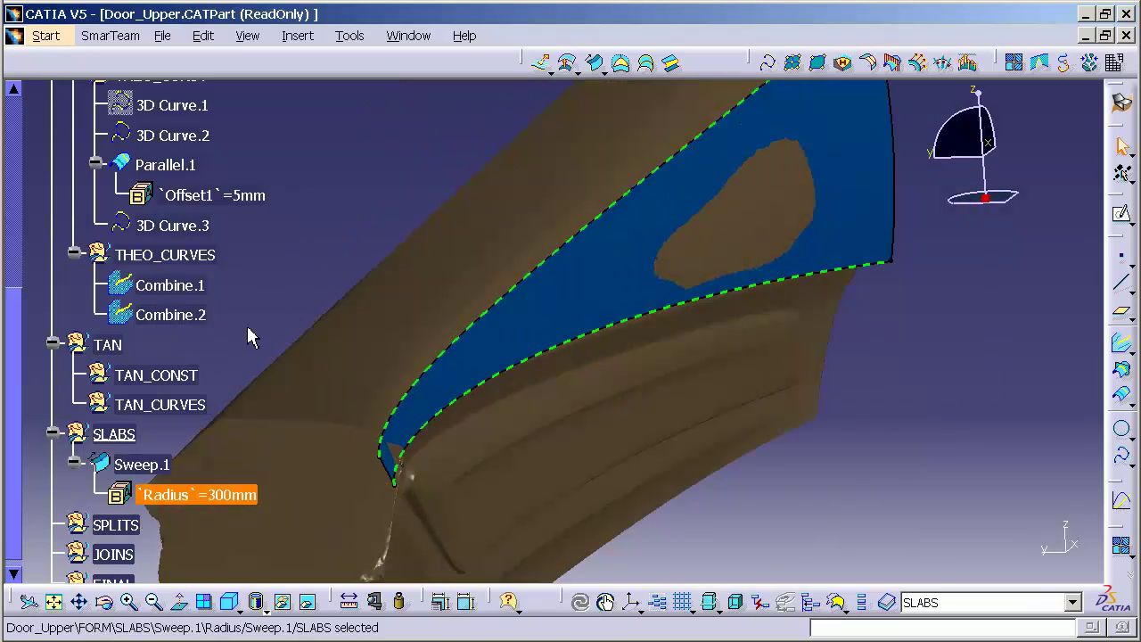
{"action": "right_click", "coordinate": [321, 374]}
{"action": "left_click", "coordinate": [385, 428]}
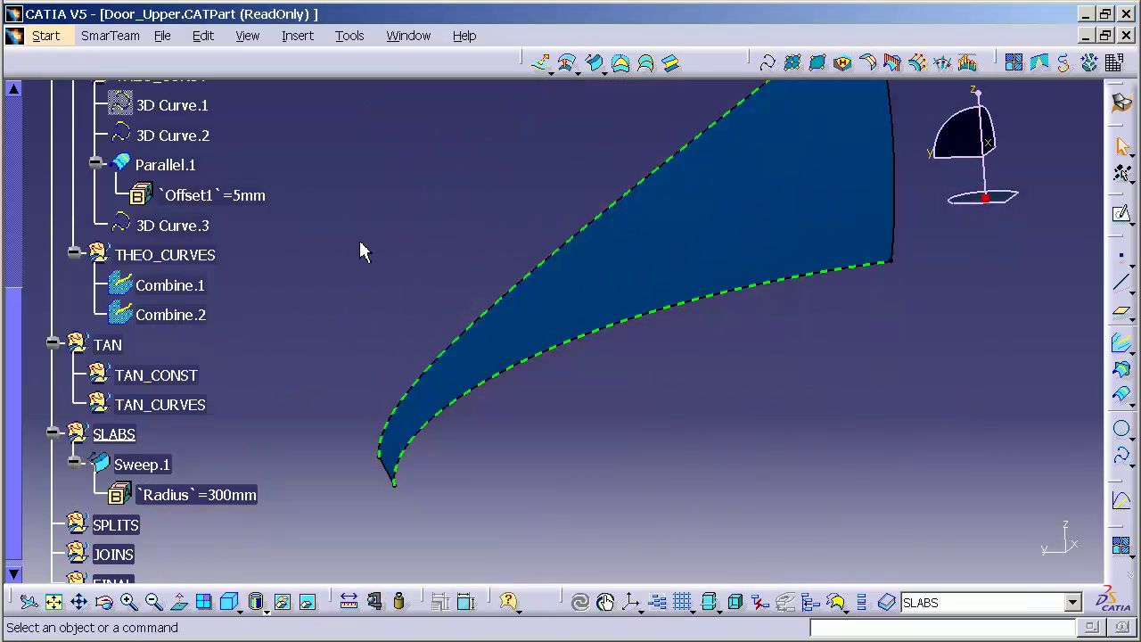
Aim the single light source at the swept surface with ambient 0.21, diffuse 0.18 and specular 0.89, and inspect its shading.
{"action": "middle_click_drag", "start_coordinate": [540, 216], "coordinate": [446, 271]}
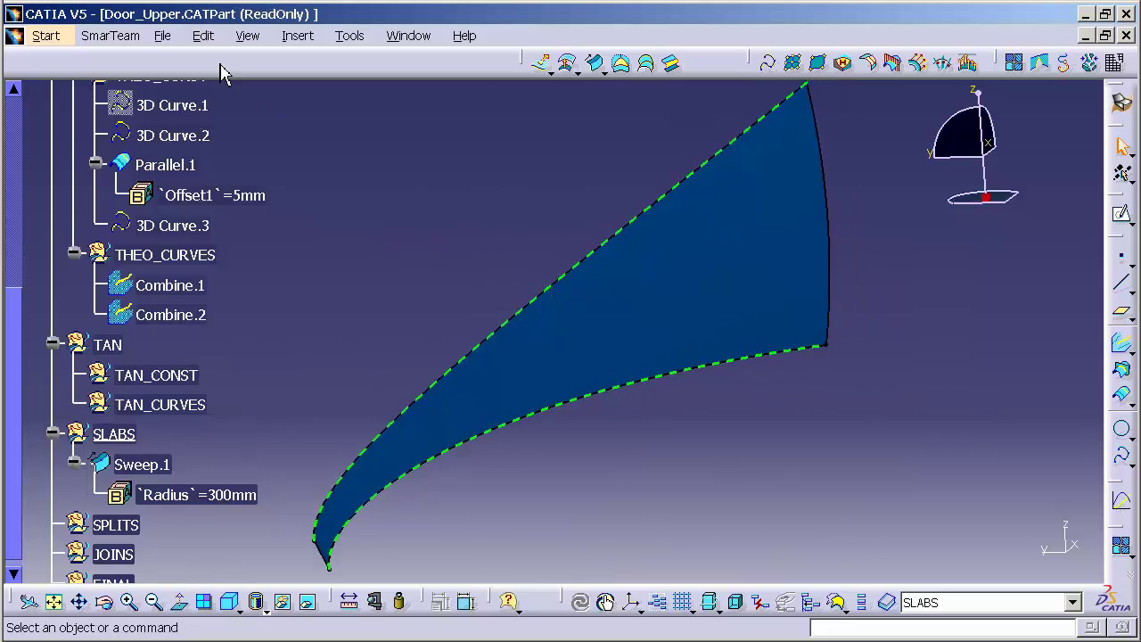
{"action": "left_click", "coordinate": [247, 40]}
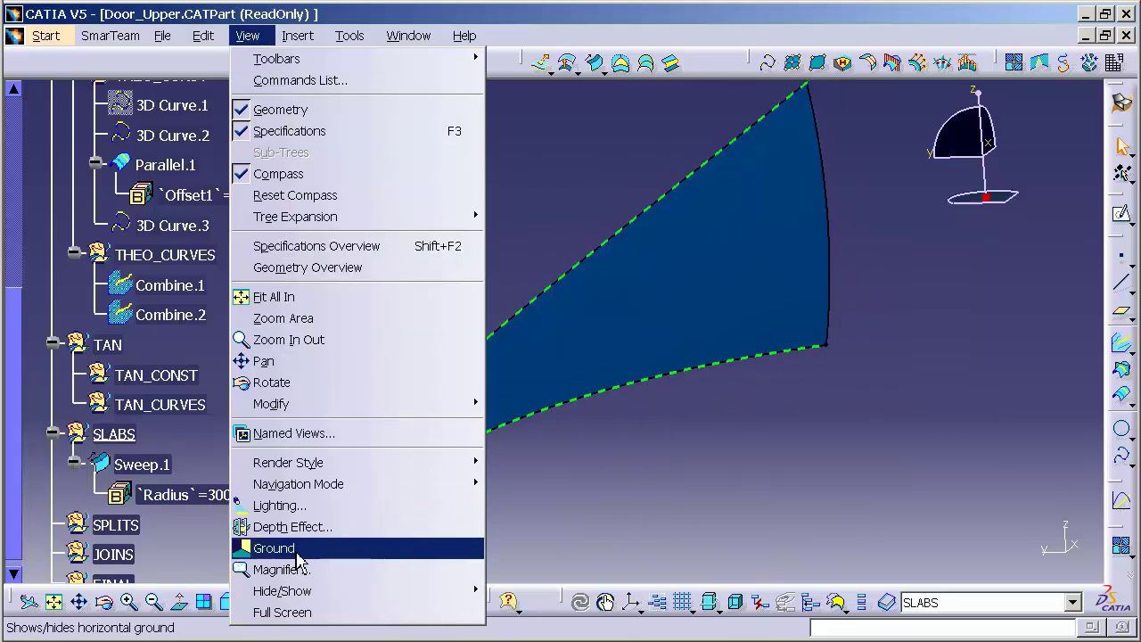
{"action": "left_click", "coordinate": [299, 513]}
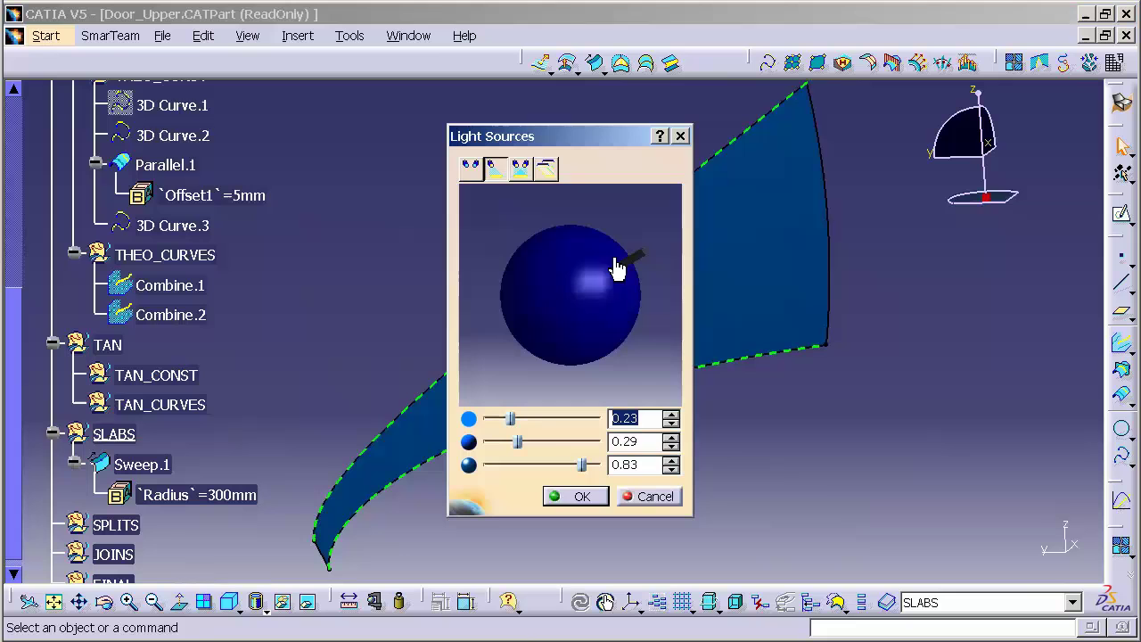
{"action": "left_click_drag", "start_coordinate": [588, 147], "coordinate": [992, 199]}
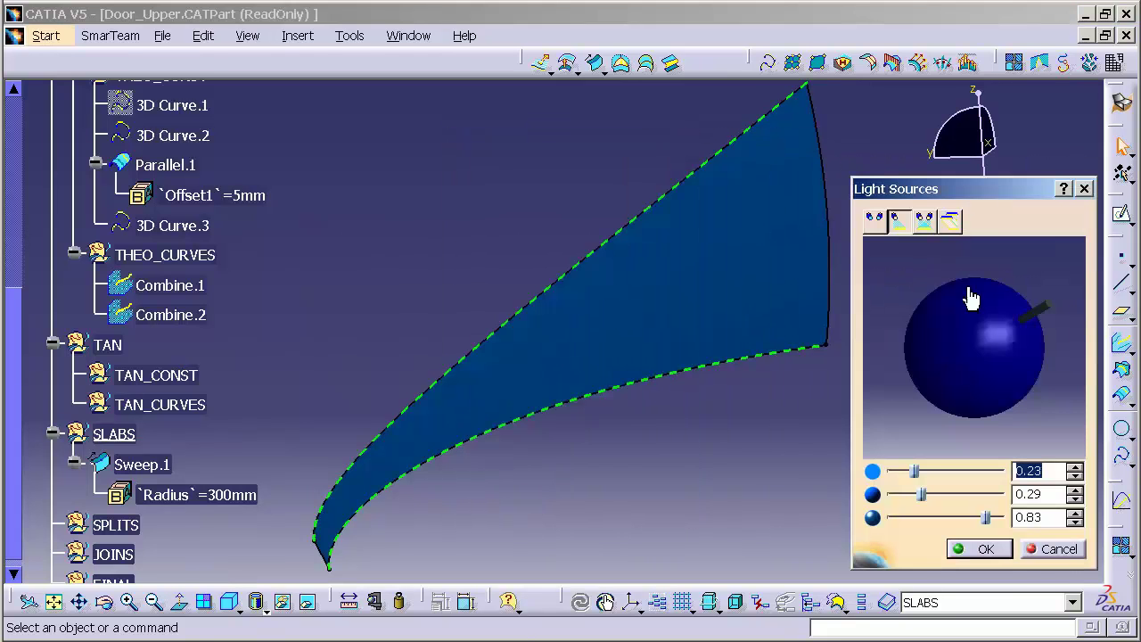
{"action": "mouse_move", "coordinate": [1045, 317]}
{"action": "left_mouse_down"}
{"action": "mouse_move", "coordinate": [1031, 316]}
{"action": "mouse_move", "coordinate": [1036, 344]}
{"action": "mouse_move", "coordinate": [1067, 314]}
{"action": "mouse_move", "coordinate": [1064, 301]}
{"action": "mouse_move", "coordinate": [1060, 312]}
{"action": "left_mouse_up"}
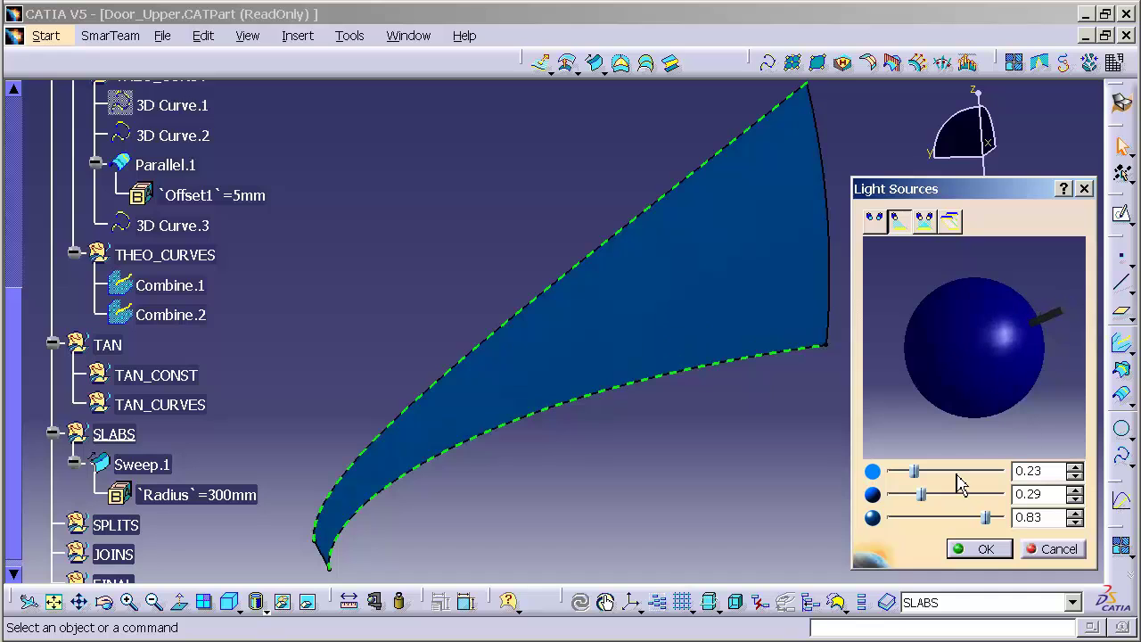
{"action": "mouse_move", "coordinate": [913, 470]}
{"action": "left_mouse_down"}
{"action": "mouse_move", "coordinate": [927, 471]}
{"action": "mouse_move", "coordinate": [911, 471]}
{"action": "mouse_move", "coordinate": [907, 495]}
{"action": "left_mouse_up"}
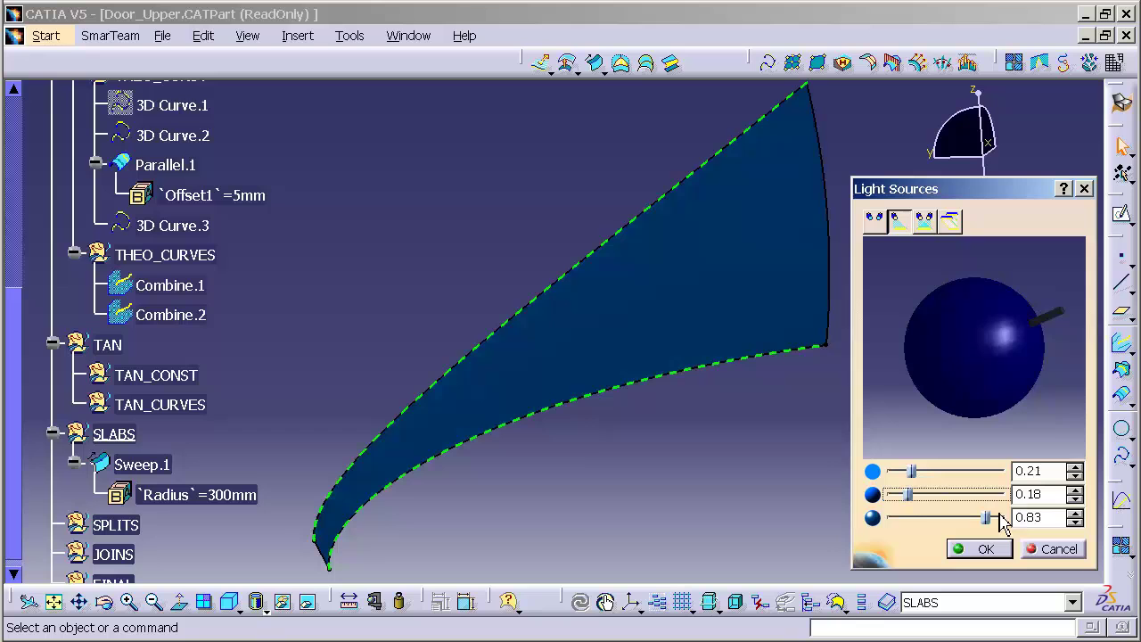
{"action": "mouse_move", "coordinate": [984, 517]}
{"action": "left_mouse_down"}
{"action": "mouse_move", "coordinate": [931, 519]}
{"action": "mouse_move", "coordinate": [994, 518]}
{"action": "left_mouse_up"}
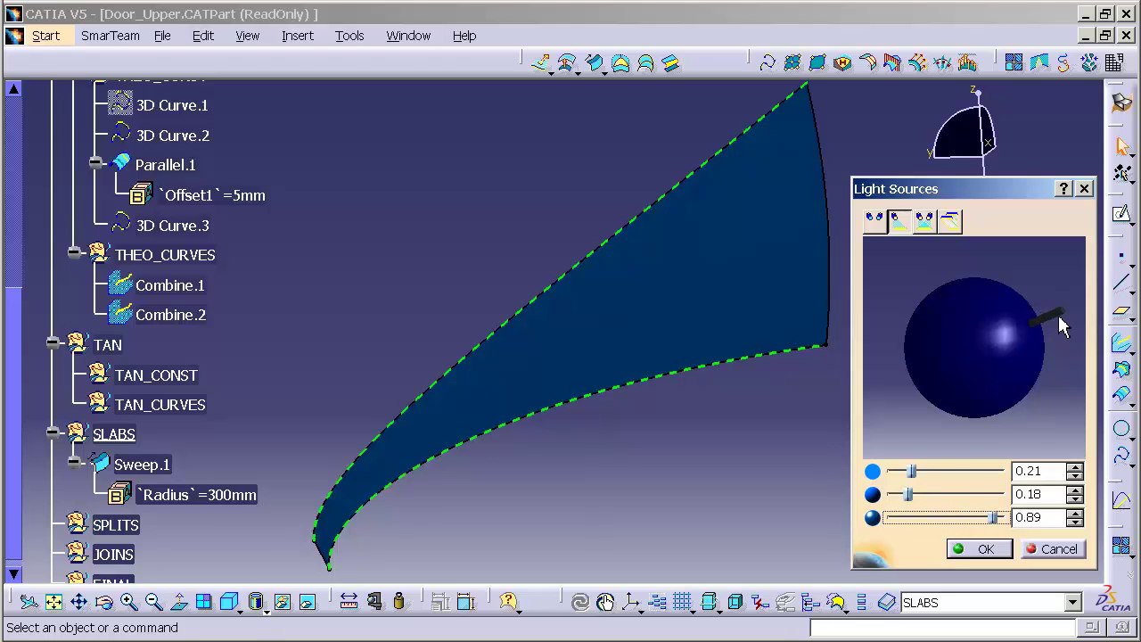
{"action": "left_click_drag", "start_coordinate": [1051, 329], "coordinate": [1013, 326]}
{"action": "left_click", "coordinate": [697, 412]}
{"action": "middle_click_drag", "start_coordinate": [698, 413], "coordinate": [662, 414]}
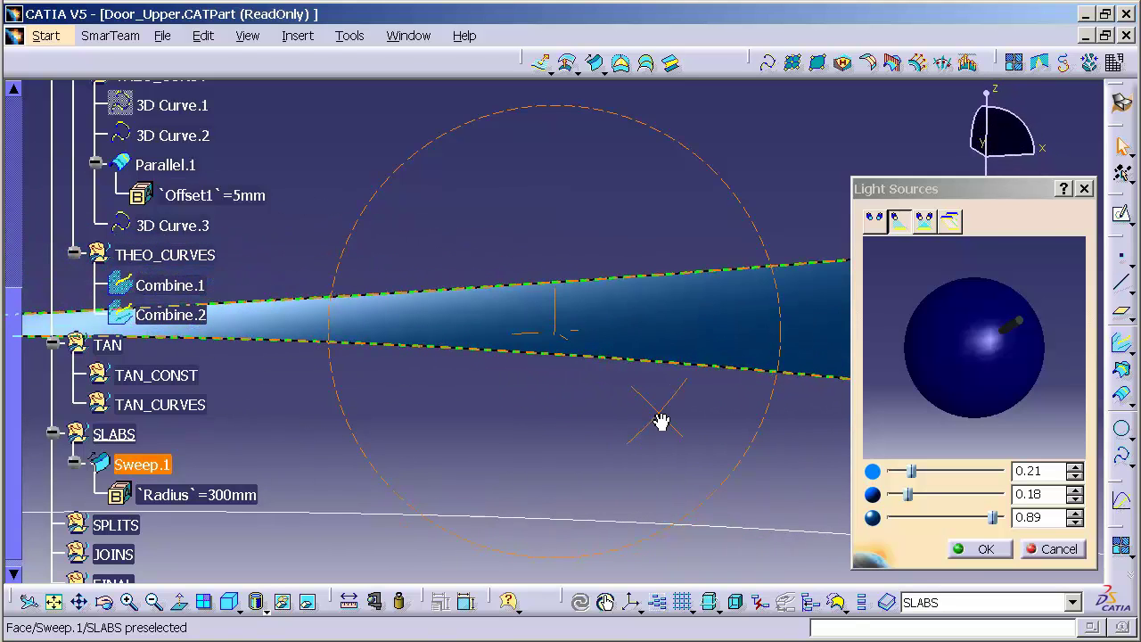
Inspect the reflection lines on the swept surface under neon lighting and discard the lighting changes.
{"action": "left_click", "coordinate": [950, 221]}
{"action": "middle_click_drag", "start_coordinate": [596, 446], "coordinate": [724, 443]}
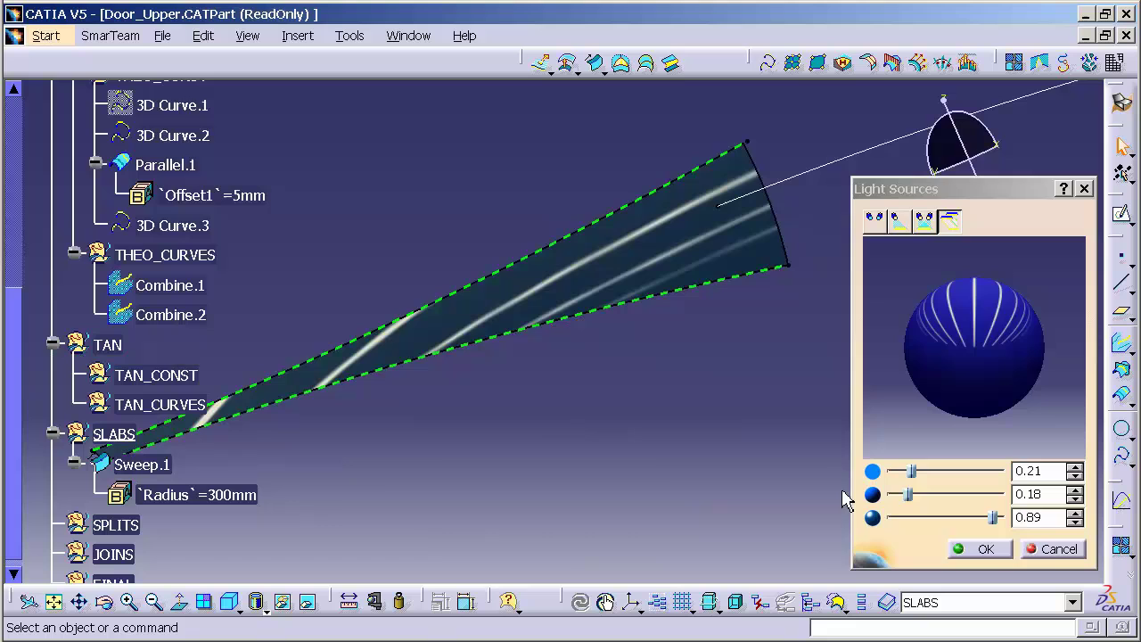
{"action": "left_click", "coordinate": [1052, 550]}
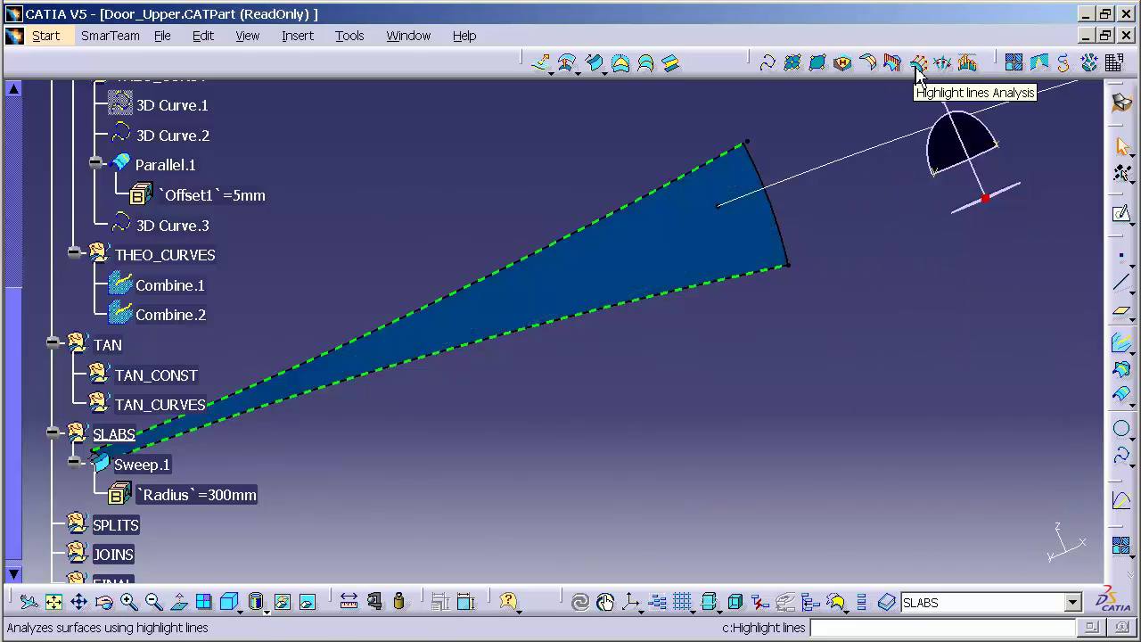
Analyze the swept surface with highlight lines by angle, using the normal type and an angle pitch of 2deg.
{"action": "left_click", "coordinate": [917, 68]}
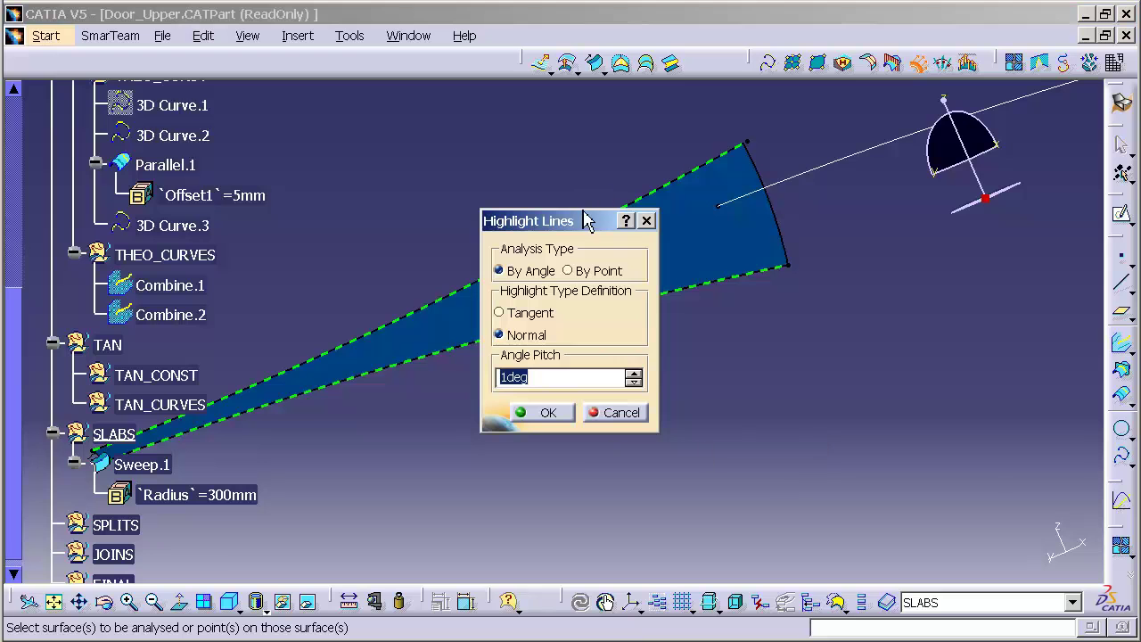
{"action": "left_click_drag", "start_coordinate": [584, 238], "coordinate": [920, 336]}
{"action": "left_click", "coordinate": [674, 276]}
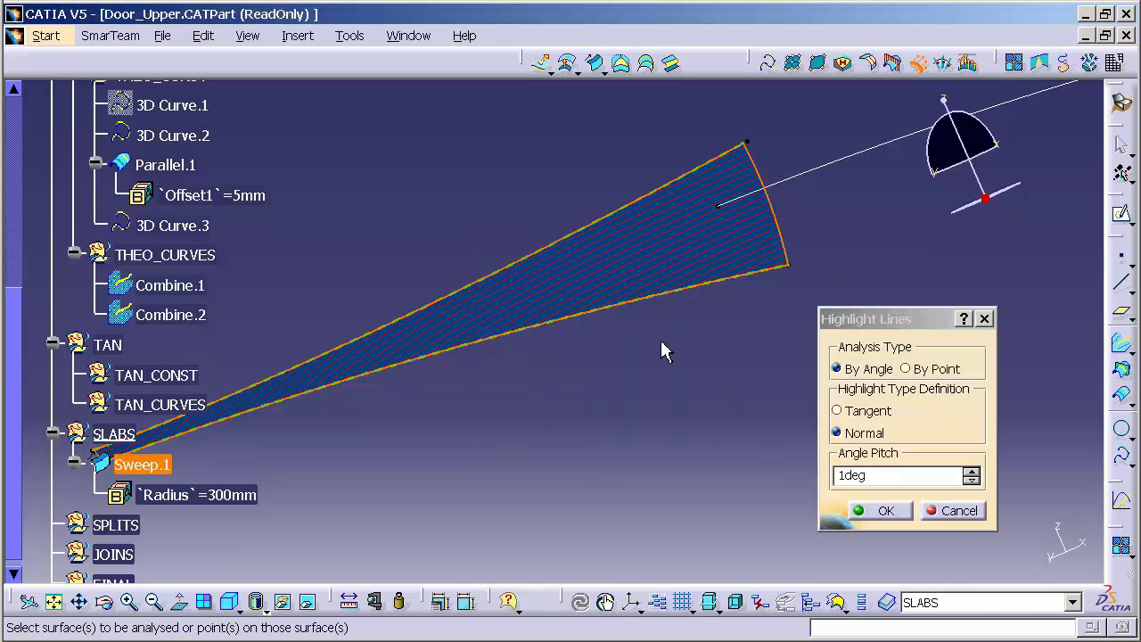
{"action": "middle_click_drag", "start_coordinate": [569, 239], "coordinate": [657, 245]}
{"action": "mouse_move", "coordinate": [597, 479]}
{"action": "middle_mouse_down"}
{"action": "mouse_move", "coordinate": [540, 484]}
{"action": "mouse_move", "coordinate": [555, 466]}
{"action": "mouse_move", "coordinate": [576, 472]}
{"action": "middle_mouse_up"}
{"action": "middle_click_drag", "start_coordinate": [632, 497], "coordinate": [644, 446]}
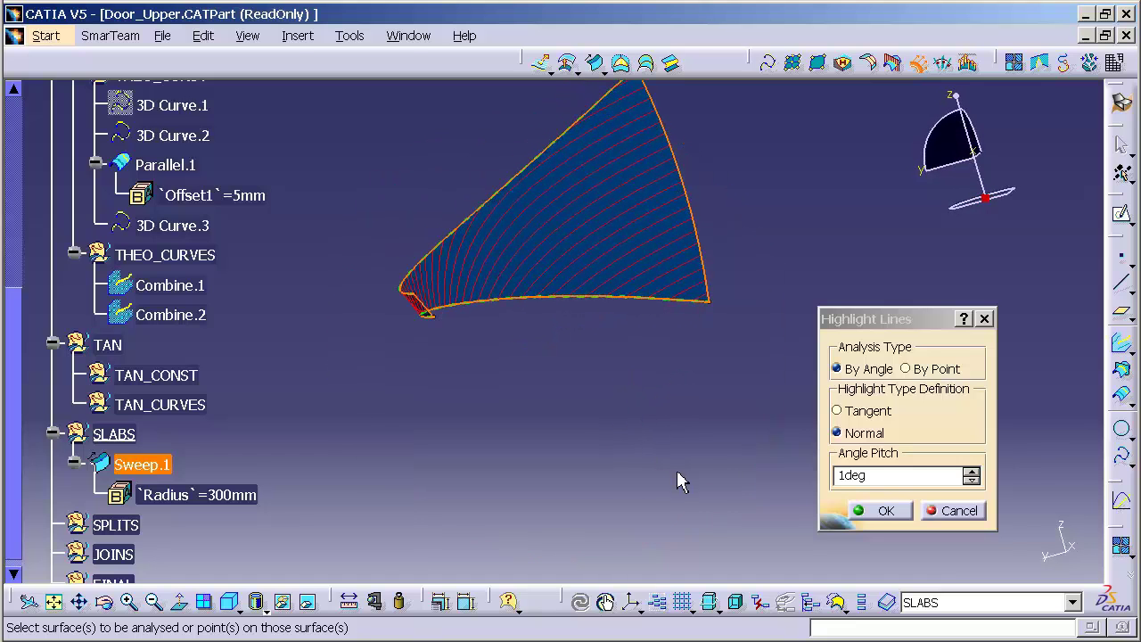
{"action": "left_click", "coordinate": [903, 475]}
{"action": "key", "text": "Up"}
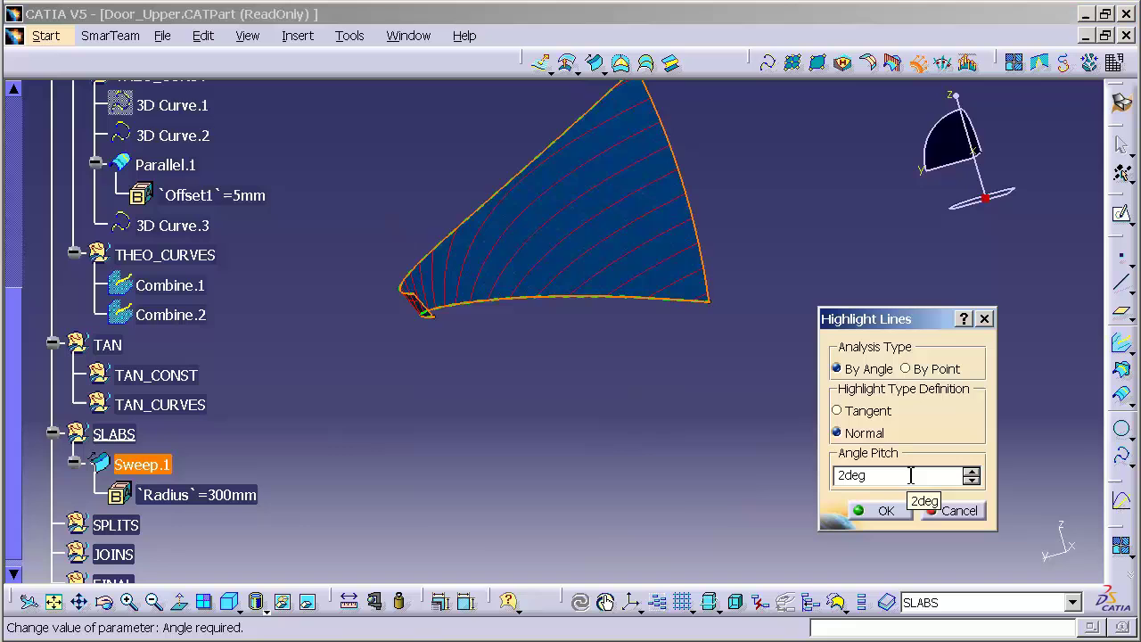
Compare the highlight lines on the swept surface with the compass privileged plane set to YZ, XZ and back to XY.
{"action": "right_click", "coordinate": [958, 161]}
{"action": "left_click", "coordinate": [991, 258]}
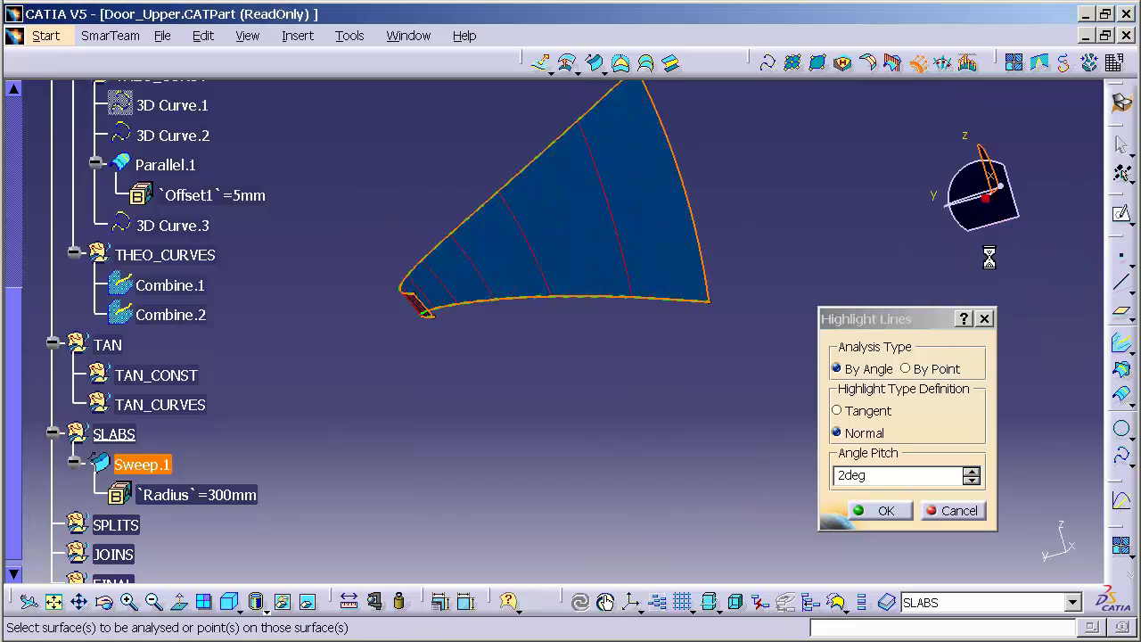
{"action": "right_click", "coordinate": [981, 200]}
{"action": "left_click", "coordinate": [1007, 325]}
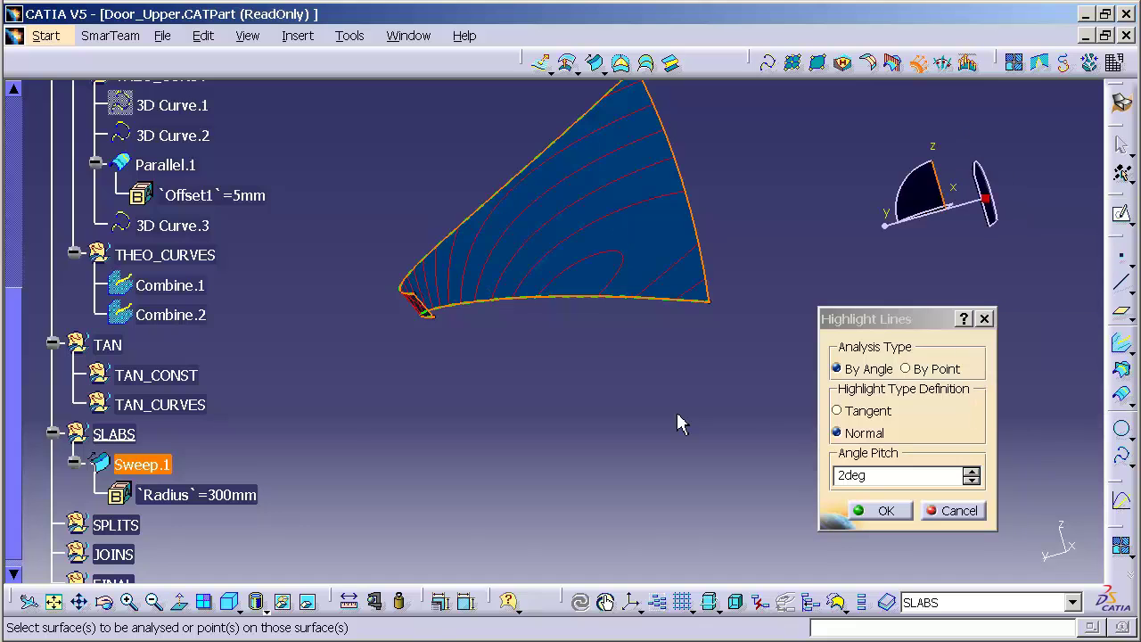
{"action": "middle_click_drag", "start_coordinate": [667, 353], "coordinate": [648, 369]}
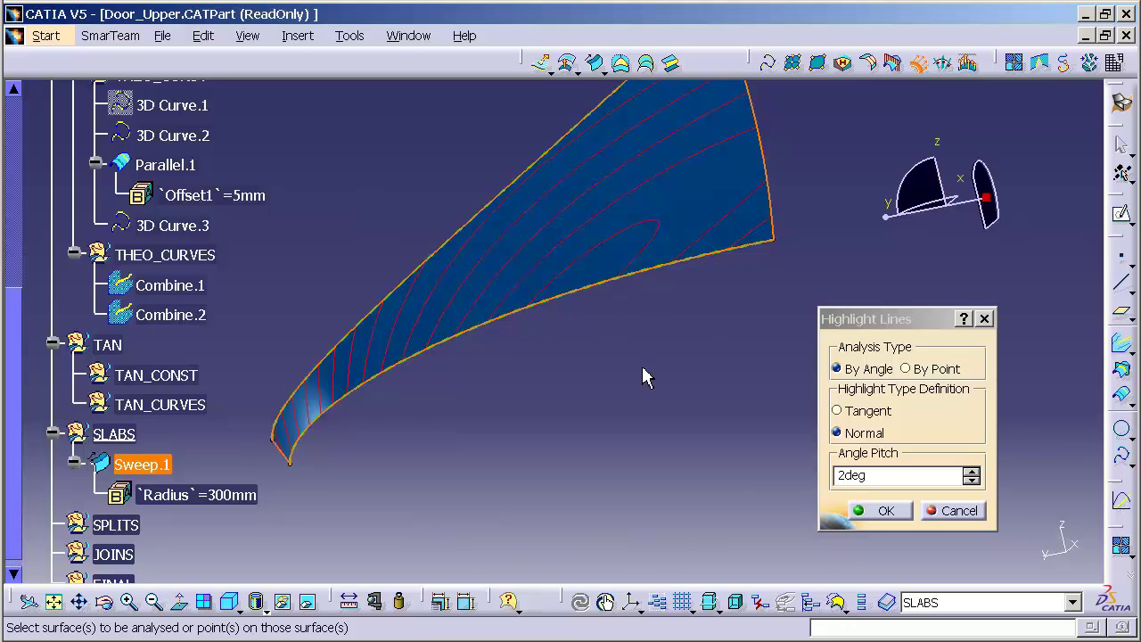
{"action": "right_click", "coordinate": [925, 202]}
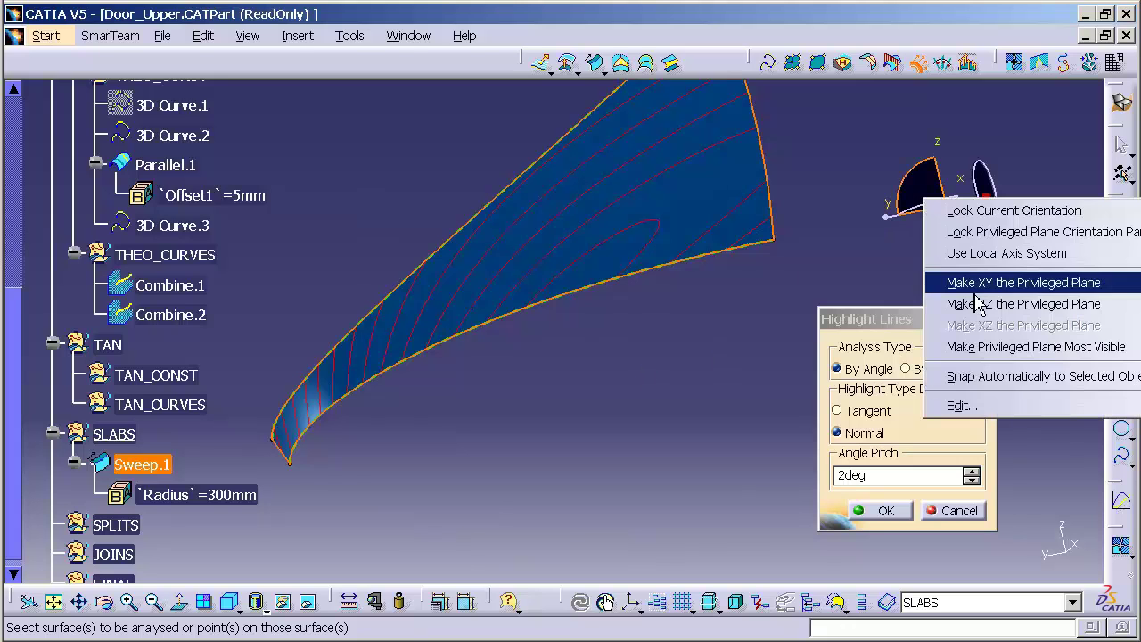
{"action": "left_click", "coordinate": [952, 284]}
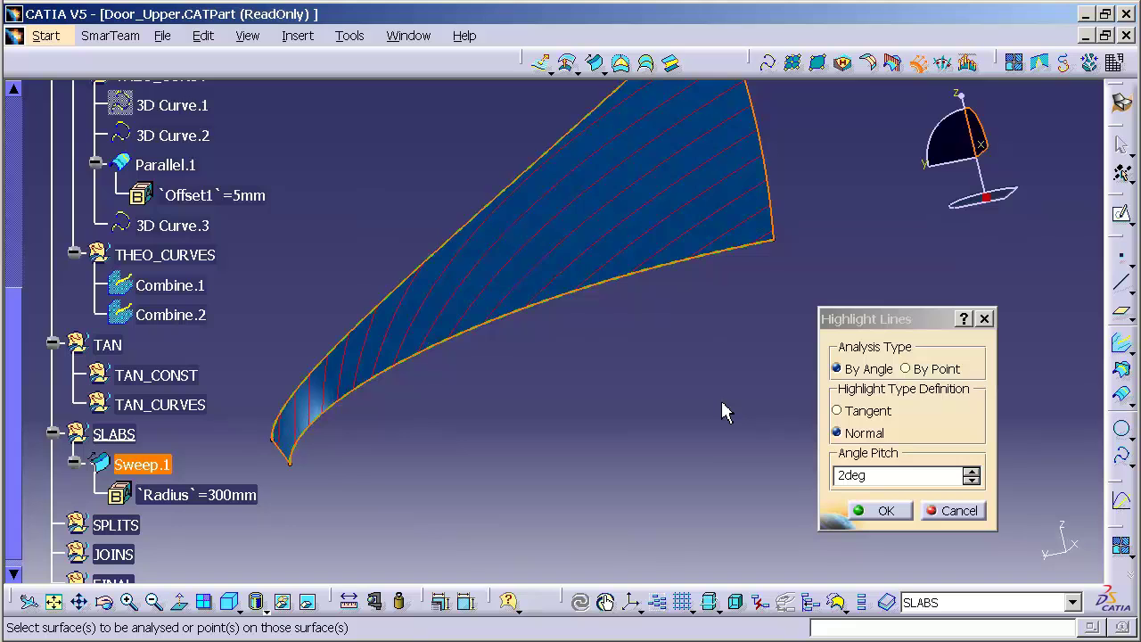